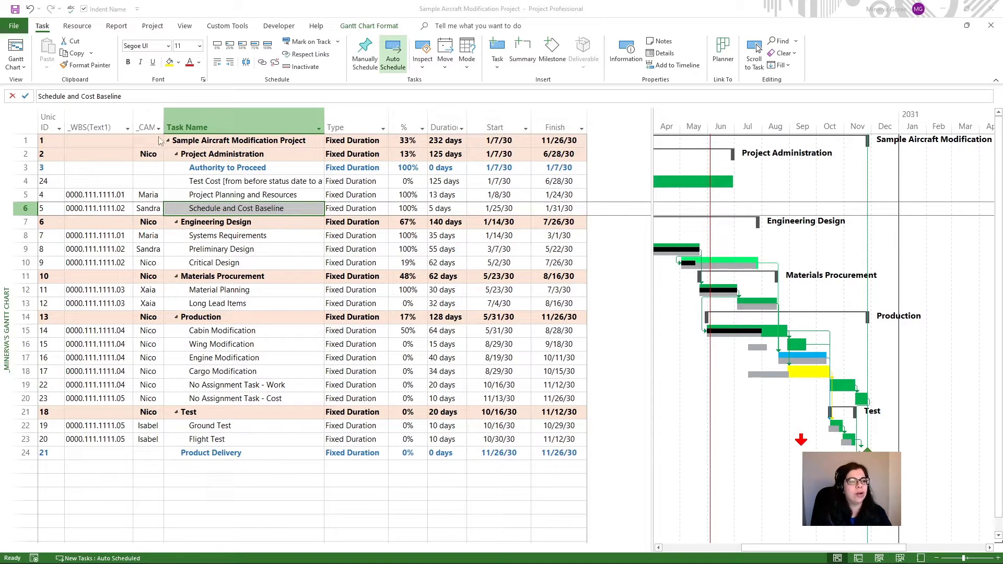
Insert an Outline Level column before the Task Name column in the Gantt table
{"action": "left_click", "coordinate": [207, 129]}
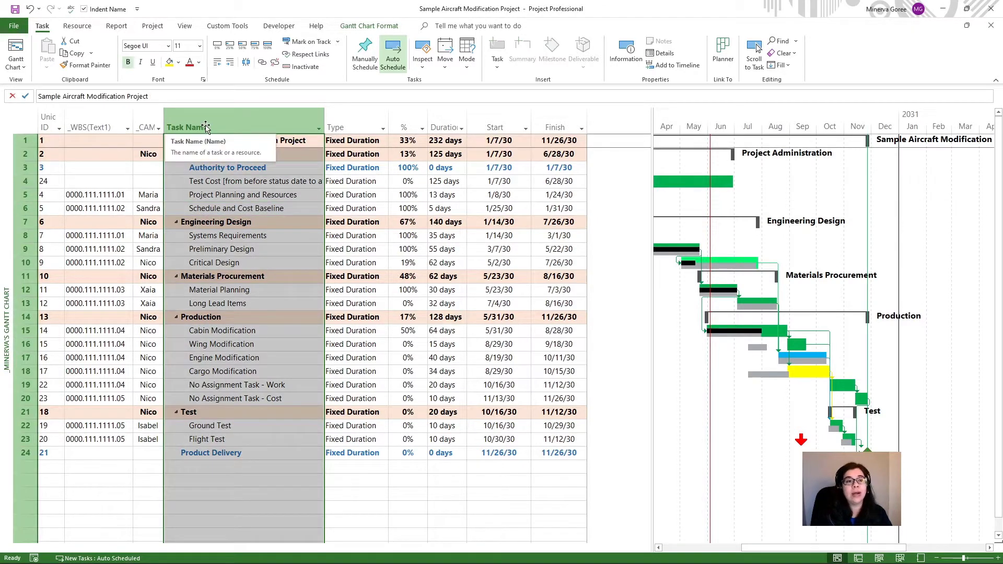
{"action": "right_click", "coordinate": [205, 126]}
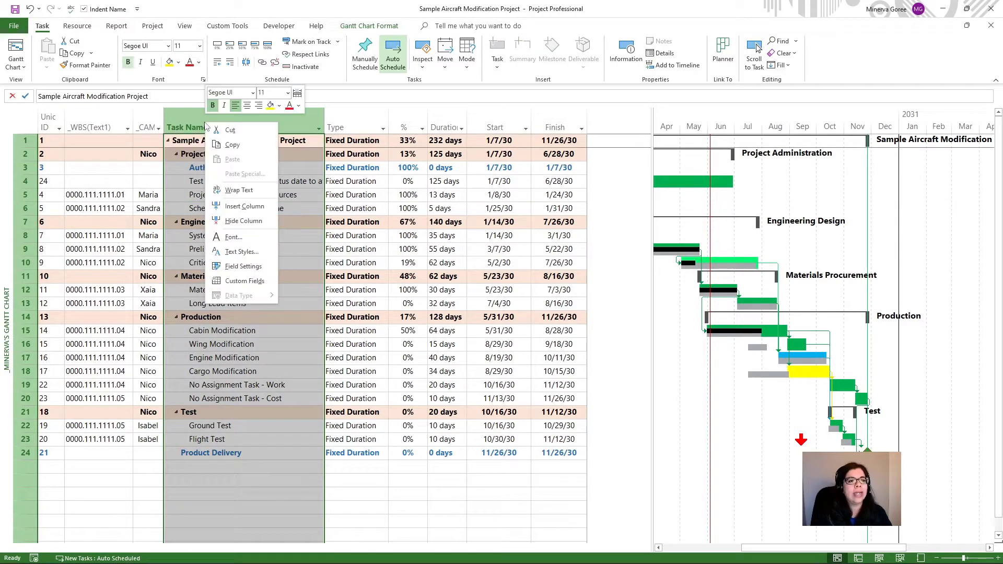
{"action": "left_click", "coordinate": [230, 206]}
{"action": "type", "text": "outline level"}
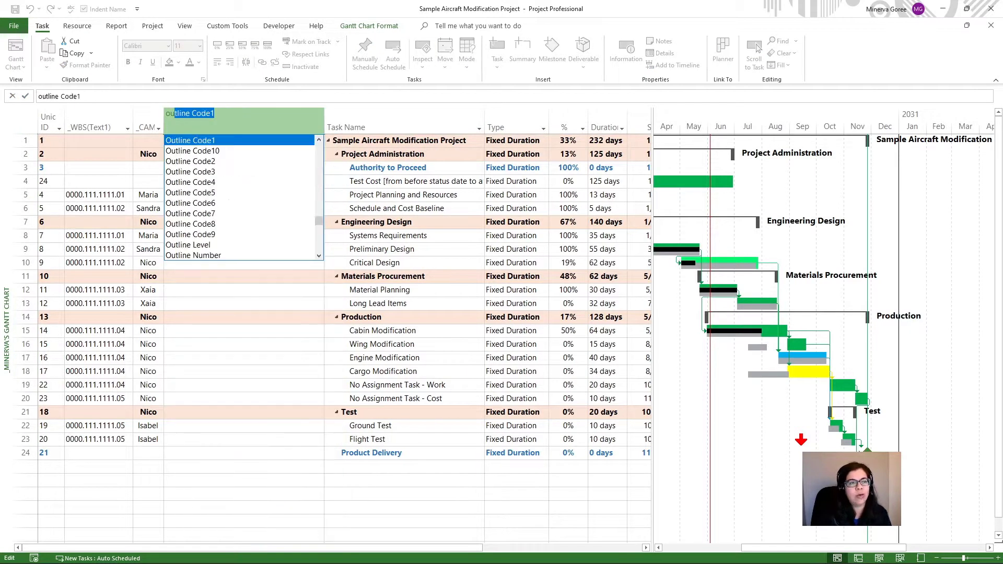
{"action": "key", "text": "Return"}
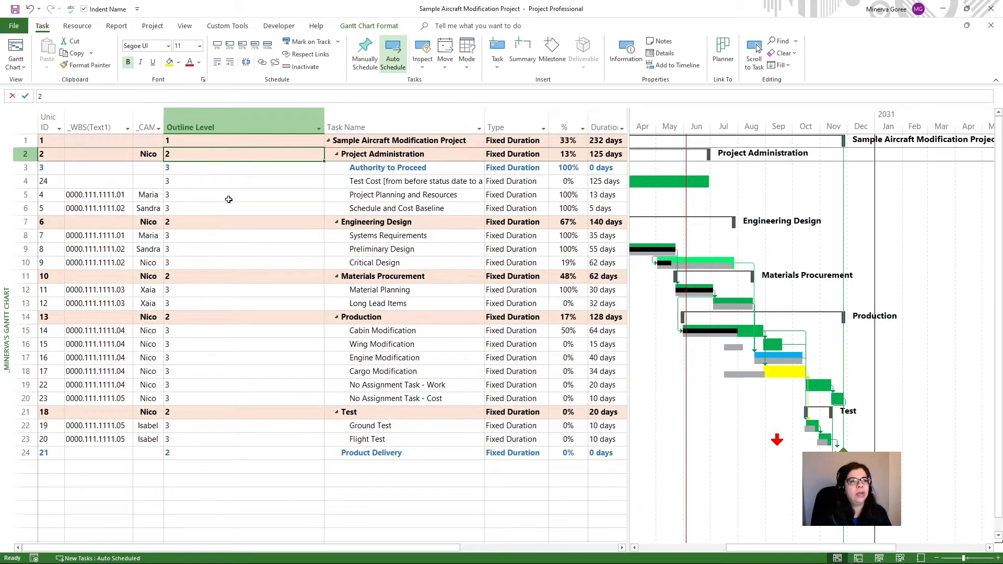
Narrow the Outline Level column and centre its values
{"action": "left_click_drag", "start_coordinate": [323, 126], "coordinate": [219, 126]}
{"action": "left_click", "coordinate": [189, 125]}
{"action": "right_click", "coordinate": [190, 125]}
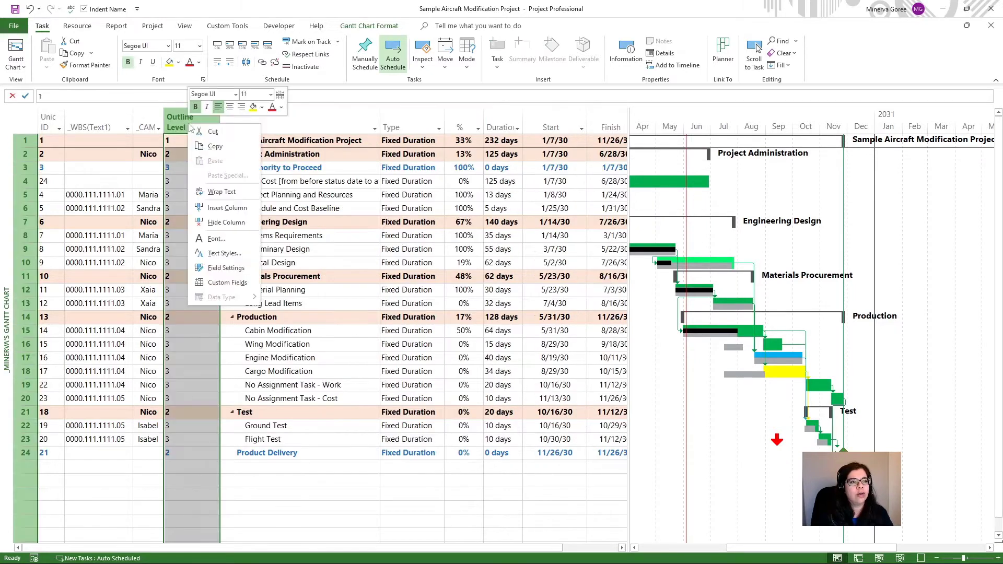
{"action": "left_click", "coordinate": [229, 107]}
{"action": "left_click", "coordinate": [194, 167]}
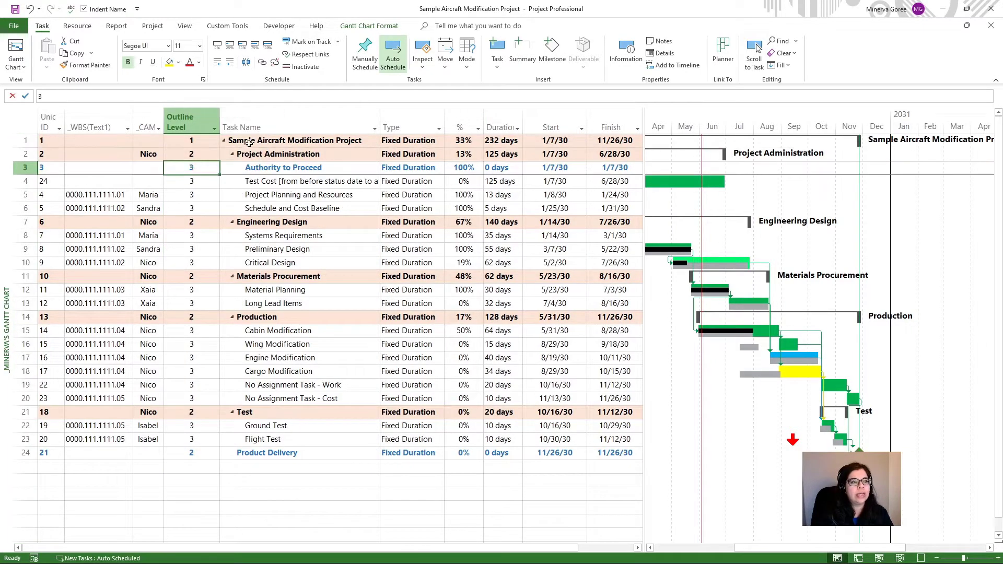
Collapse and re-expand the Sample Aircraft Modification Project summary, and collapse the Project Administration summary
{"action": "left_click", "coordinate": [249, 143]}
{"action": "left_click", "coordinate": [224, 142]}
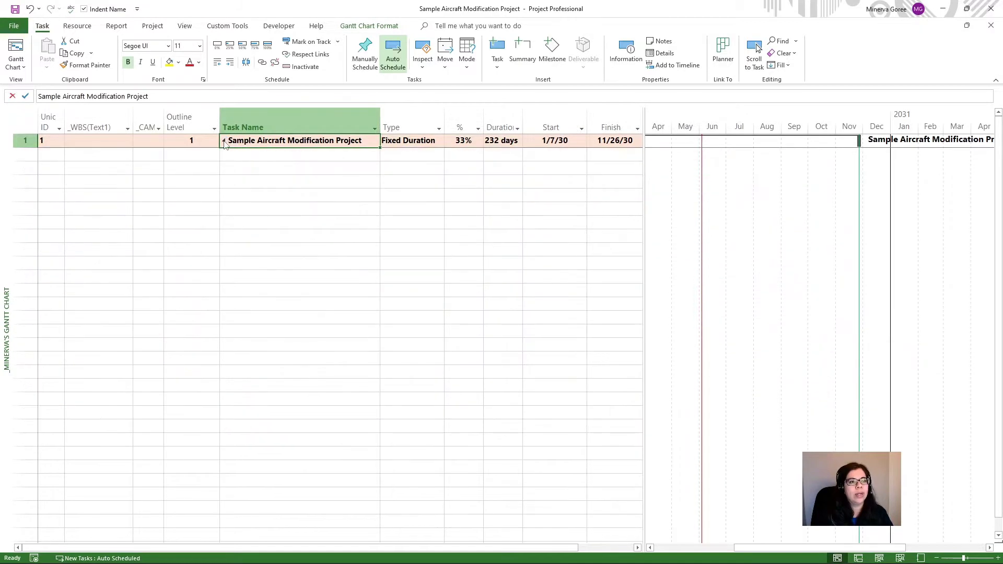
{"action": "left_click", "coordinate": [224, 141]}
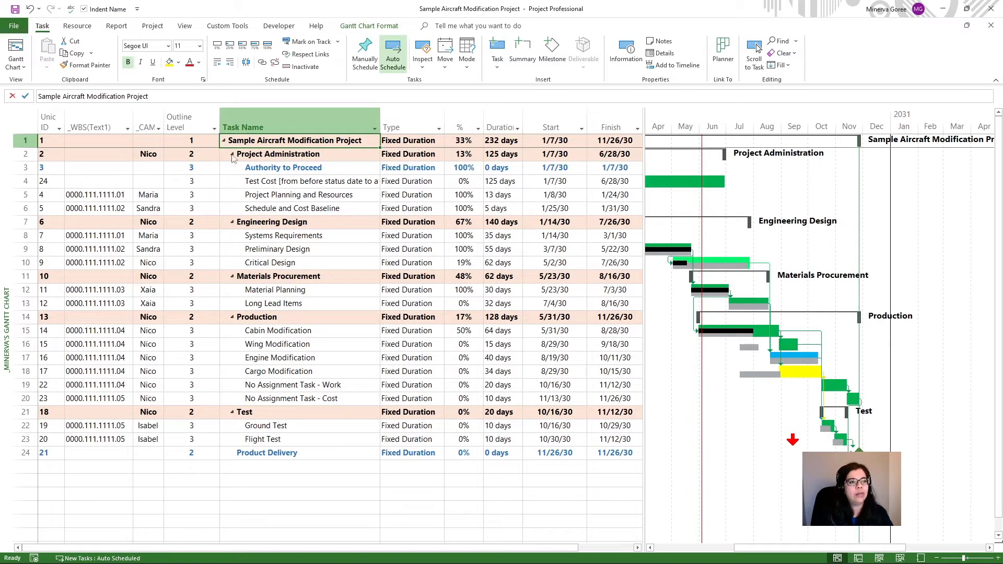
{"action": "left_click", "coordinate": [232, 155]}
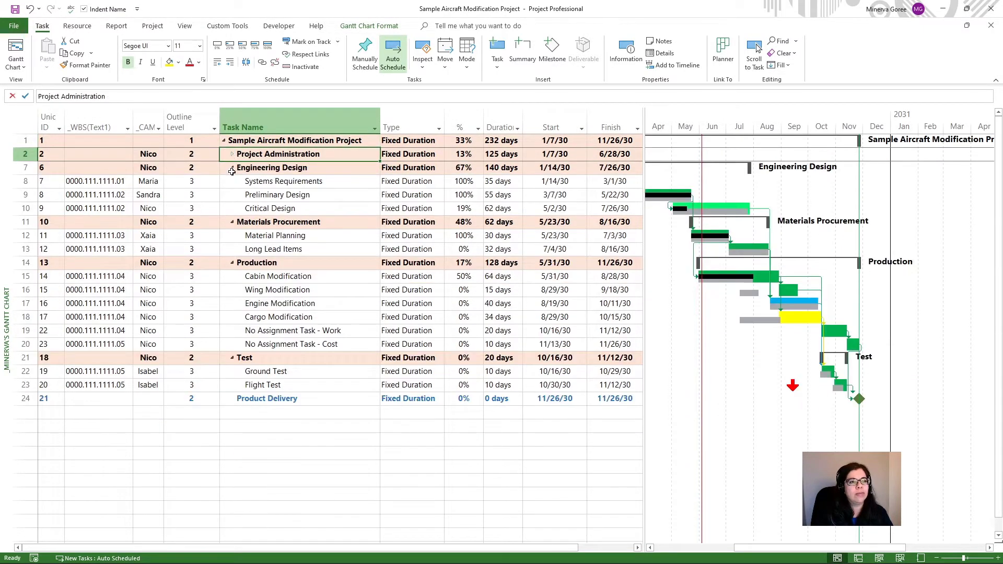
Limit the displayed outline to Level 2 and expand it again to Level 3
{"action": "left_click", "coordinate": [184, 26]}
{"action": "left_click", "coordinate": [295, 53]}
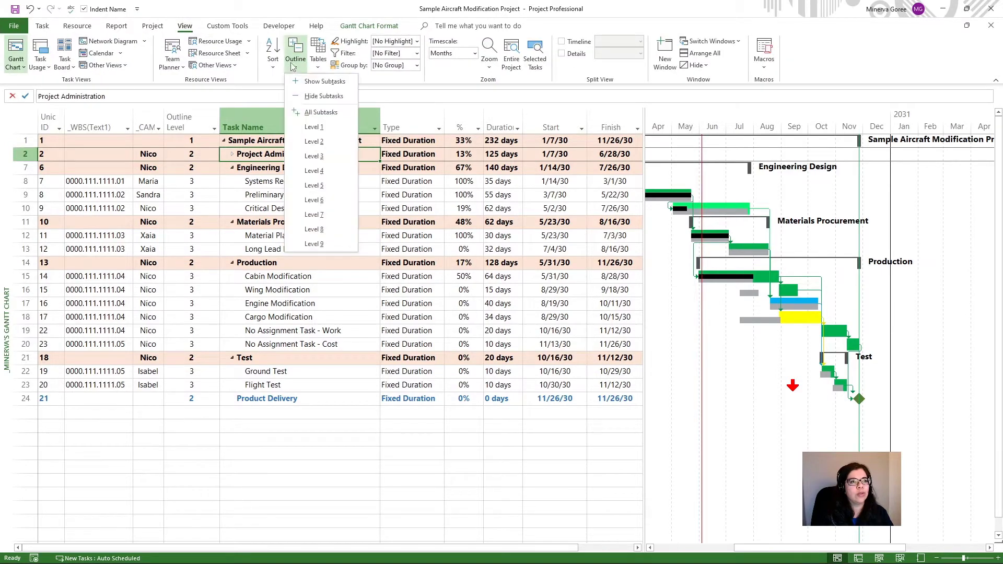
{"action": "left_click", "coordinate": [313, 141]}
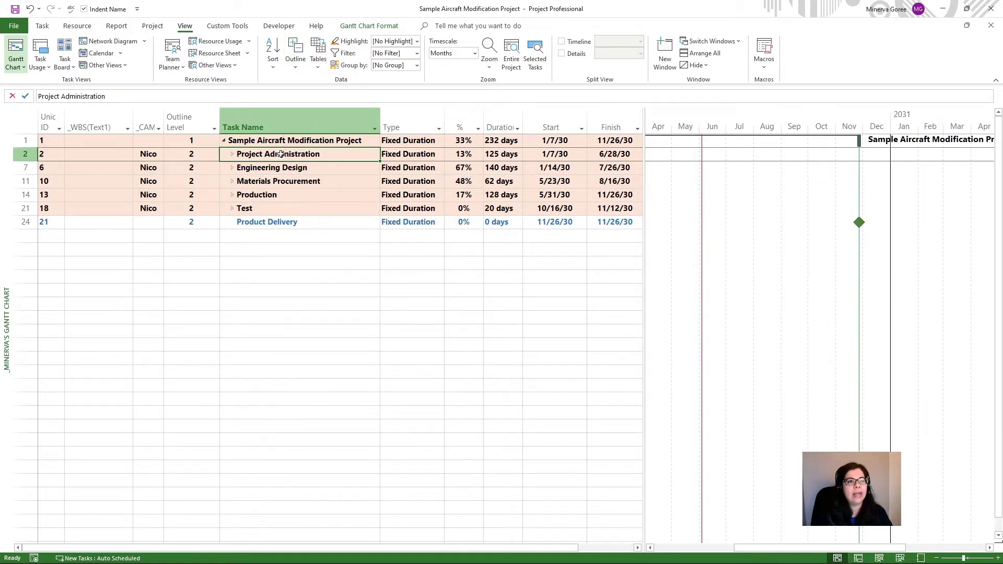
{"action": "left_click", "coordinate": [296, 73]}
{"action": "left_click", "coordinate": [314, 157]}
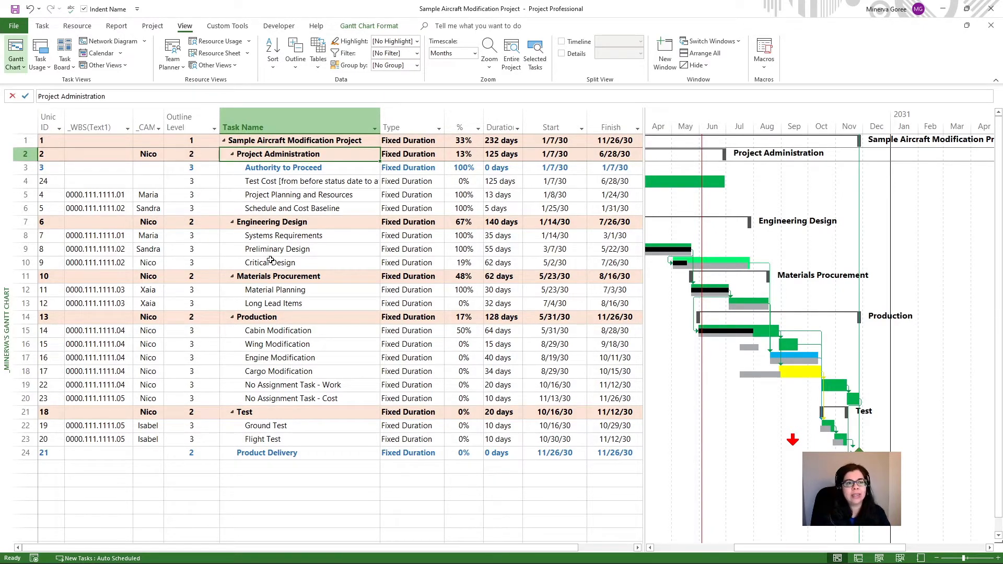
Widen the Task Name column enough to show the full name of the Test Cost task
{"action": "left_click_drag", "start_coordinate": [381, 120], "coordinate": [585, 140]}
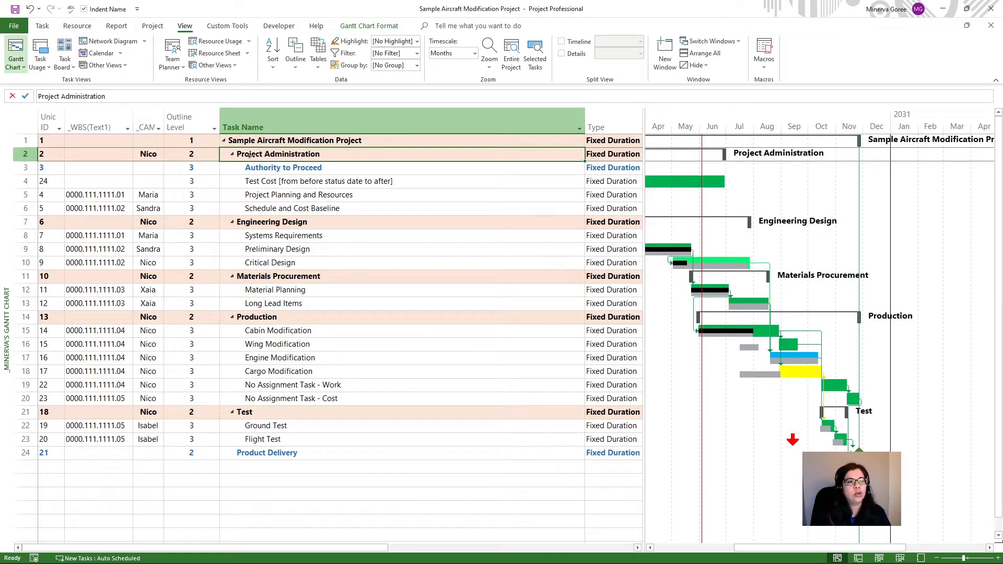
{"action": "left_click_drag", "start_coordinate": [586, 125], "coordinate": [426, 131]}
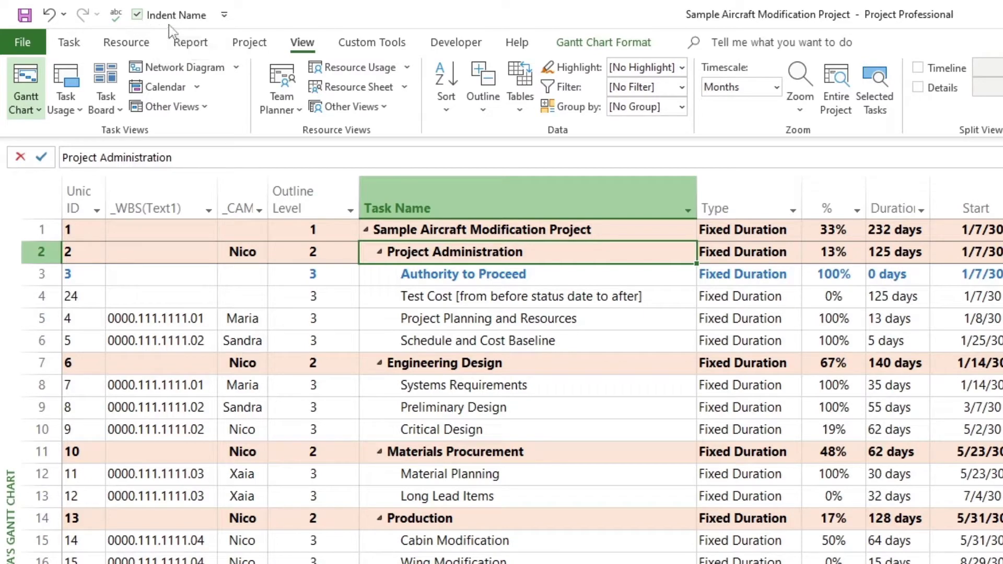
Turn off Indent Name, compare the Outline Level column with the unindented task names, and turn indentation back on
{"action": "left_click", "coordinate": [137, 14]}
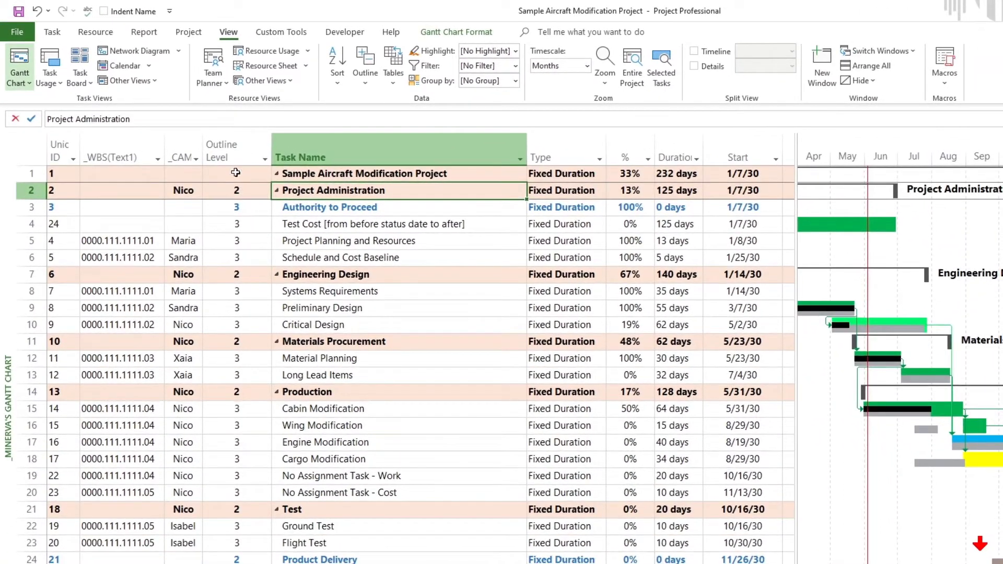
{"action": "left_click", "coordinate": [299, 194]}
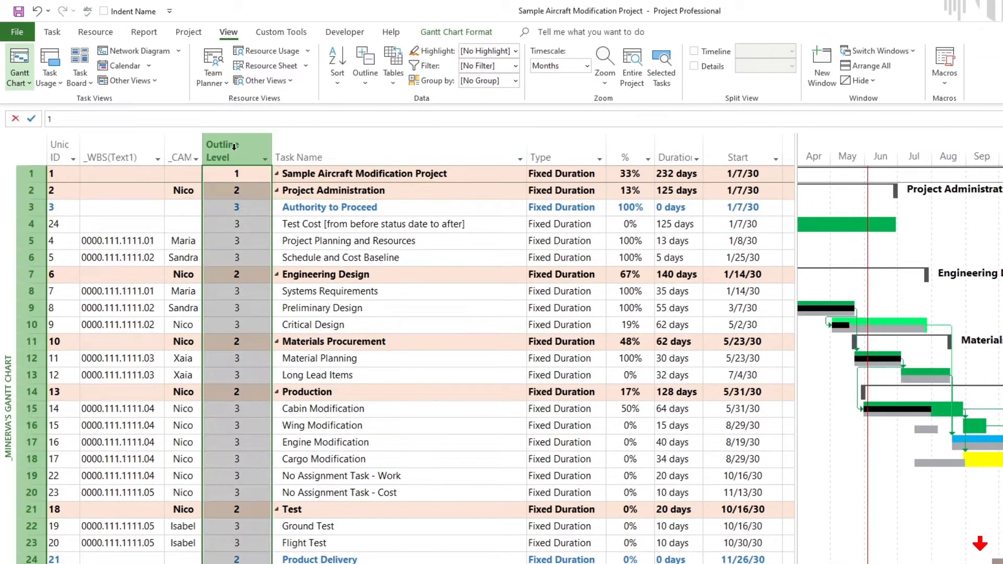
{"action": "left_click", "coordinate": [236, 174]}
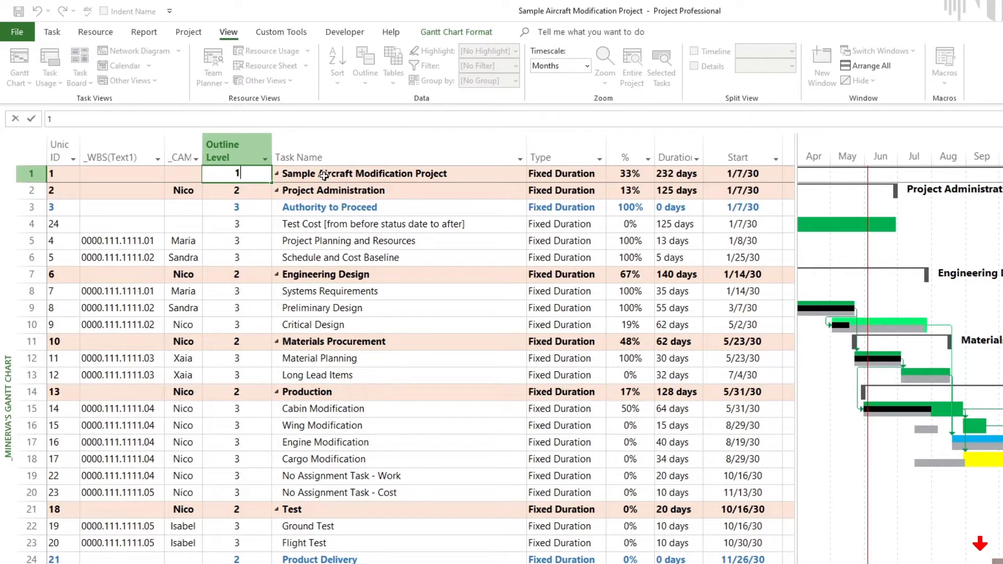
{"action": "left_click_drag", "start_coordinate": [324, 174], "coordinate": [309, 560]}
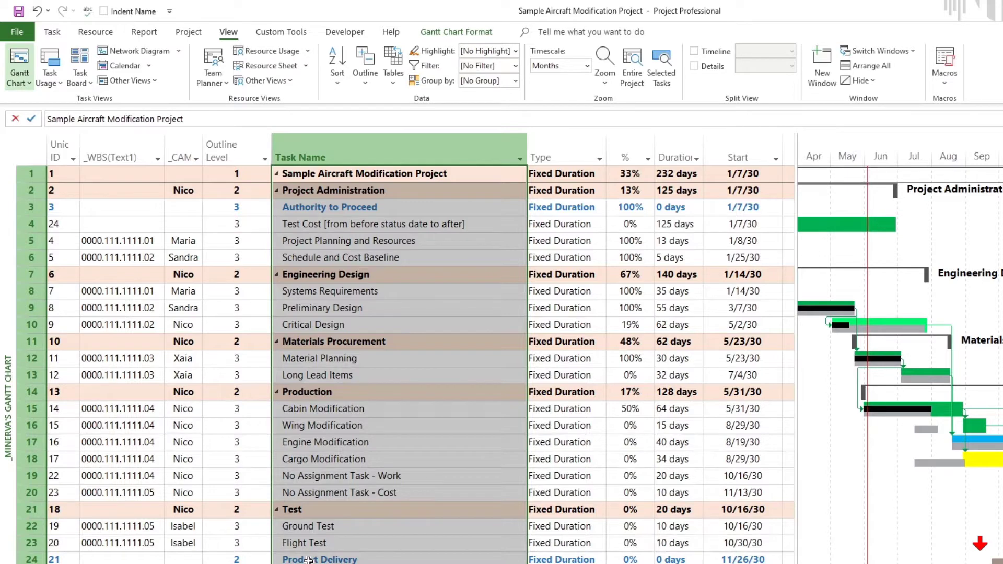
{"action": "left_click", "coordinate": [104, 11]}
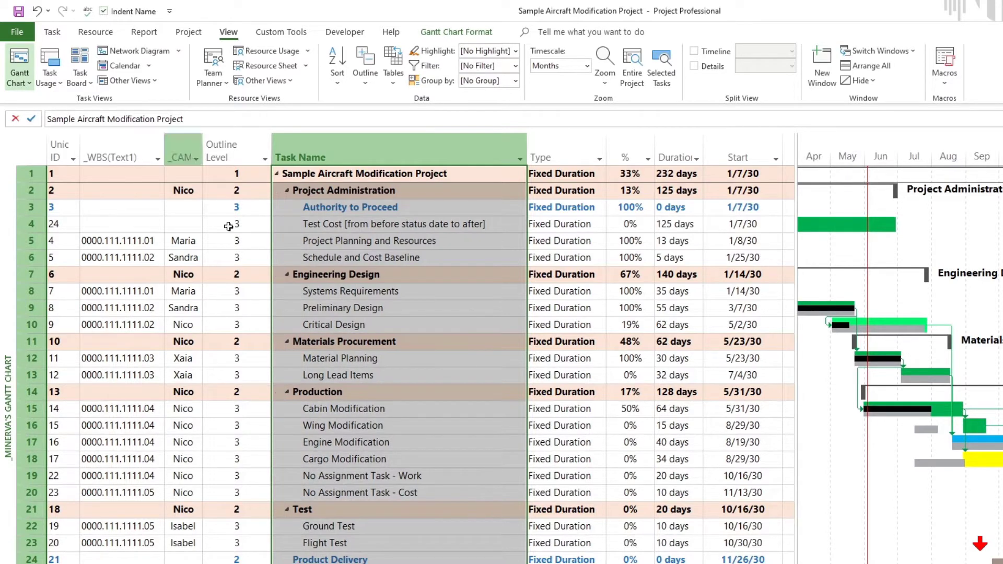
Indent tasks 4 to 6 into a staircase: Test Cost at outline level 4, Project Planning and Resources at 5, Schedule and Cost Baseline at 6
{"action": "left_click_drag", "start_coordinate": [337, 224], "coordinate": [340, 254]}
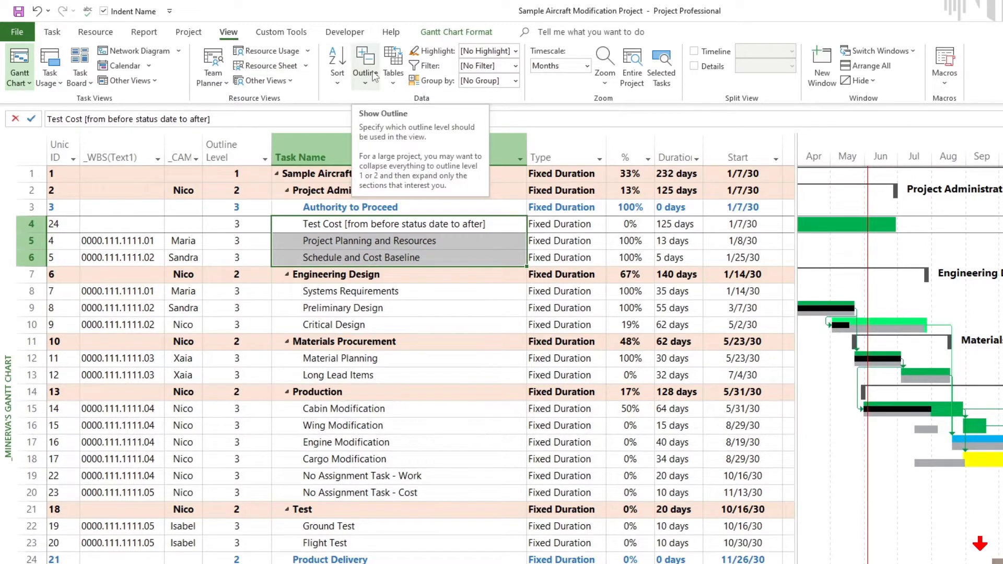
{"action": "left_click", "coordinate": [52, 31]}
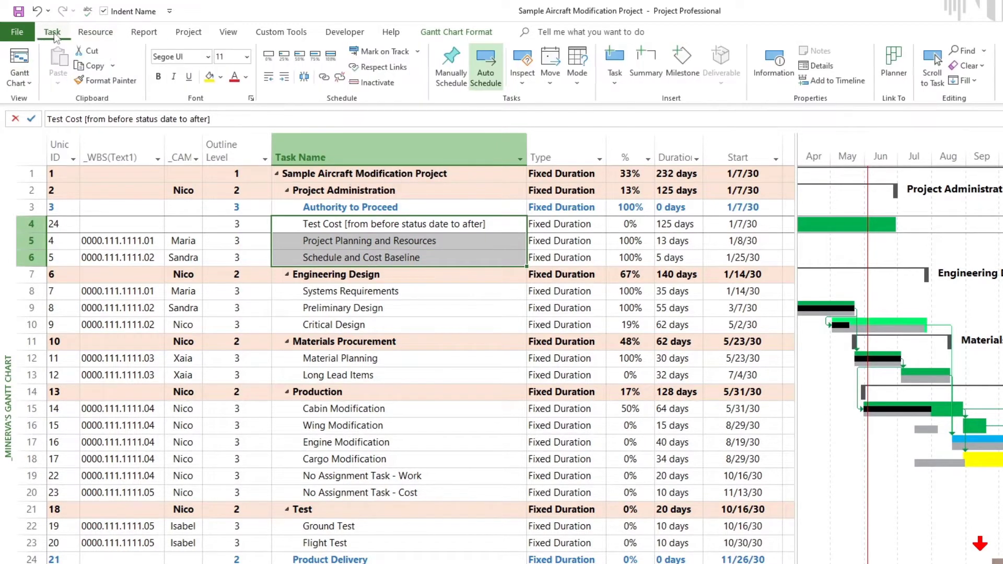
{"action": "left_click", "coordinate": [283, 76]}
{"action": "left_click_drag", "start_coordinate": [372, 241], "coordinate": [379, 258]}
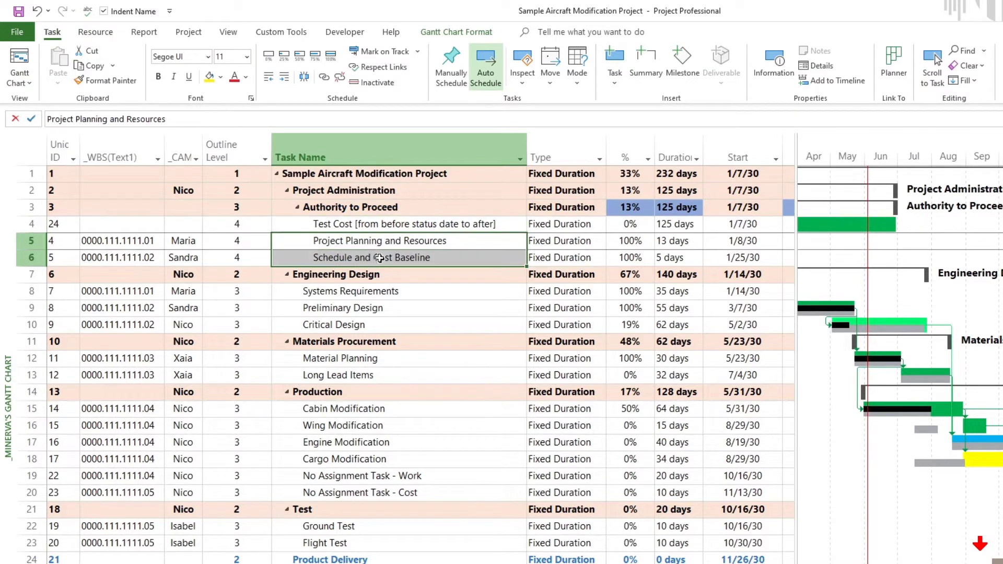
{"action": "left_click", "coordinate": [284, 77]}
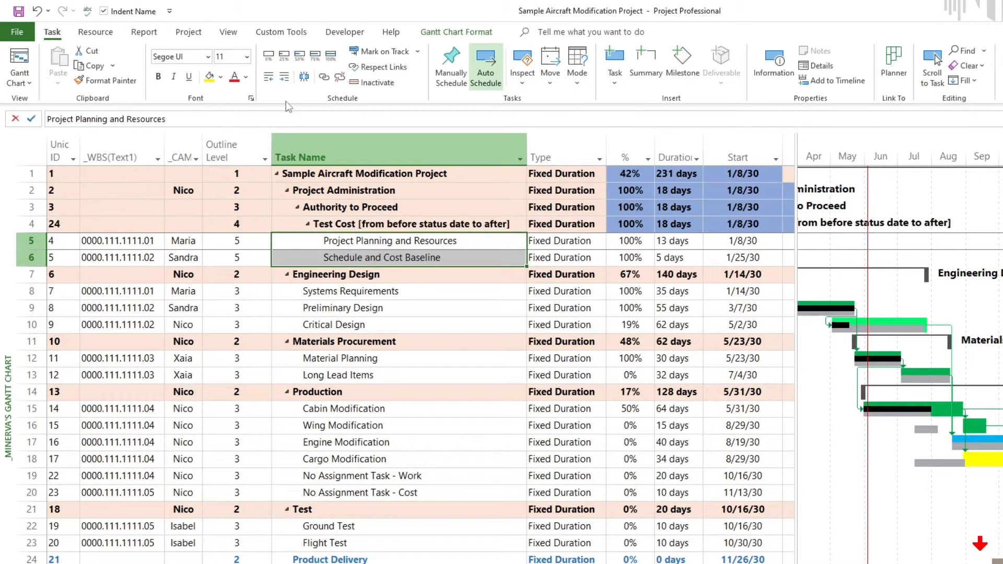
{"action": "left_click", "coordinate": [348, 259]}
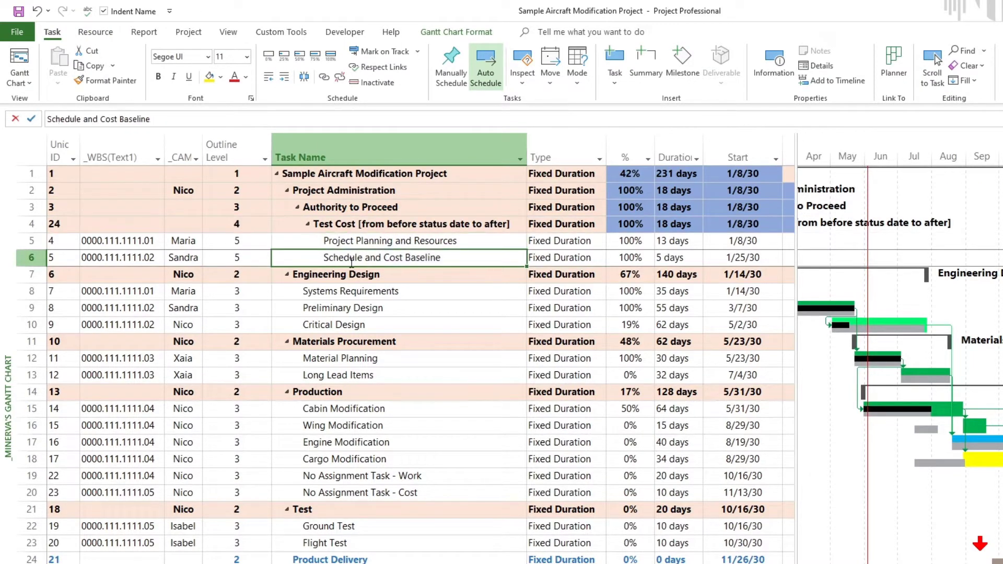
{"action": "left_click", "coordinate": [284, 77]}
{"action": "left_click", "coordinate": [246, 260]}
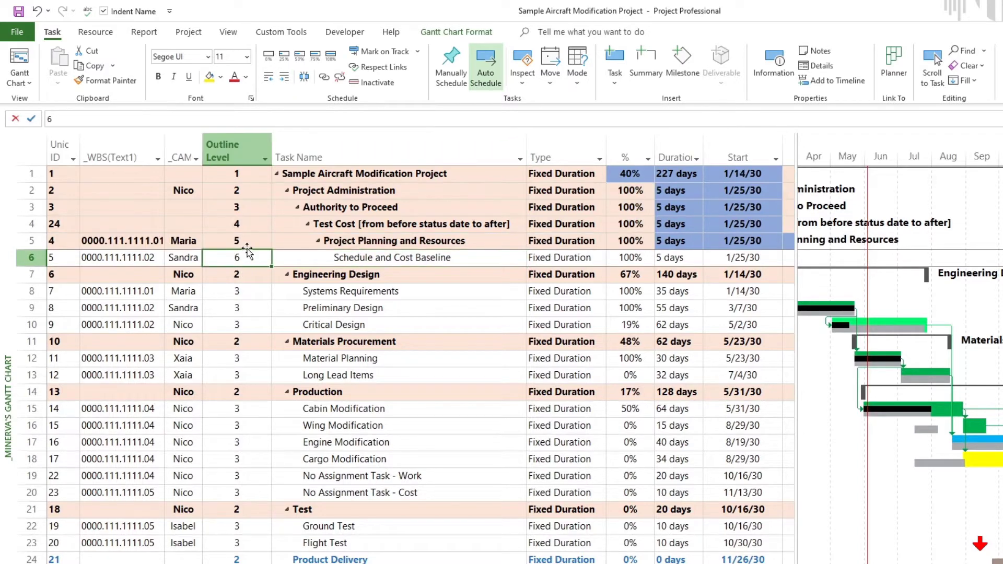
{"action": "left_click_drag", "start_coordinate": [239, 169], "coordinate": [238, 243]}
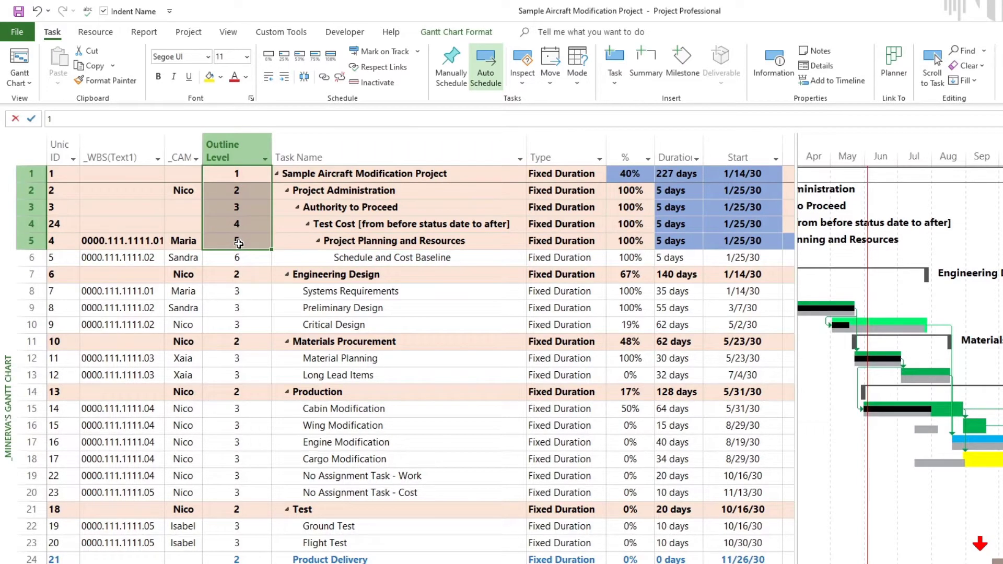
{"action": "left_click", "coordinate": [238, 259]}
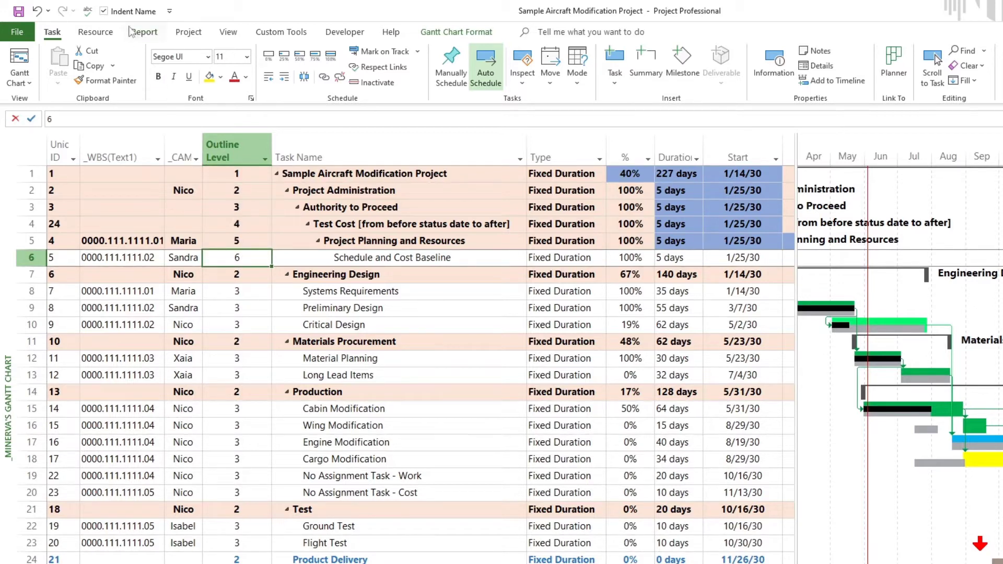
Switch Indent Name off to review the six-level outline without indentation, and switch it back on
{"action": "left_click", "coordinate": [103, 13]}
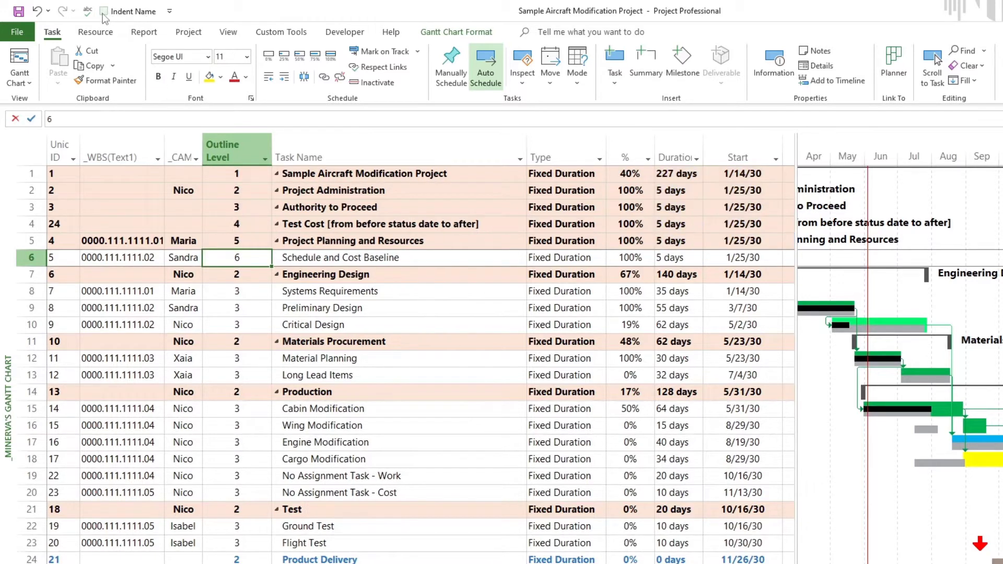
{"action": "left_click_drag", "start_coordinate": [332, 174], "coordinate": [335, 557]}
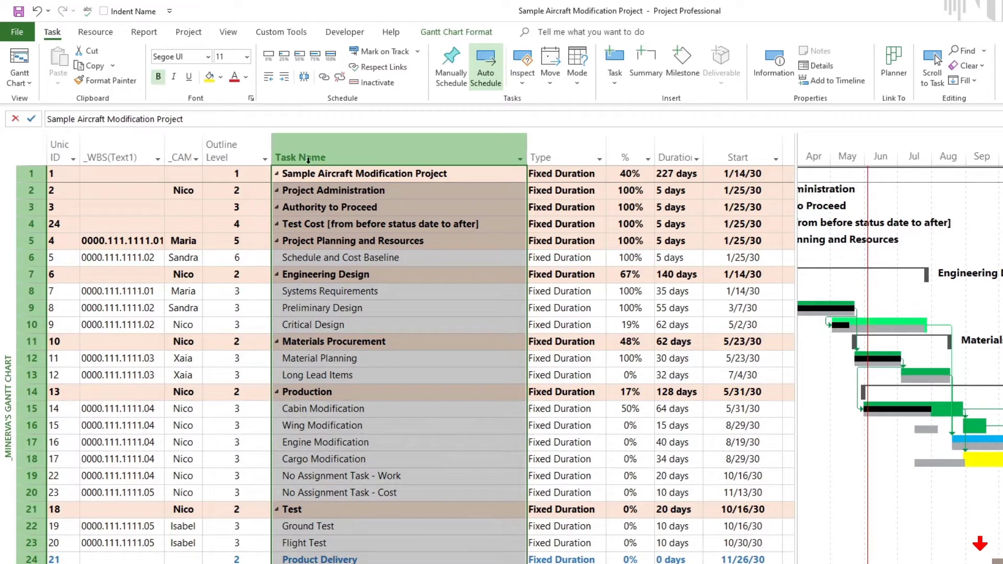
{"action": "left_click", "coordinate": [314, 176]}
{"action": "key", "text": "F2"}
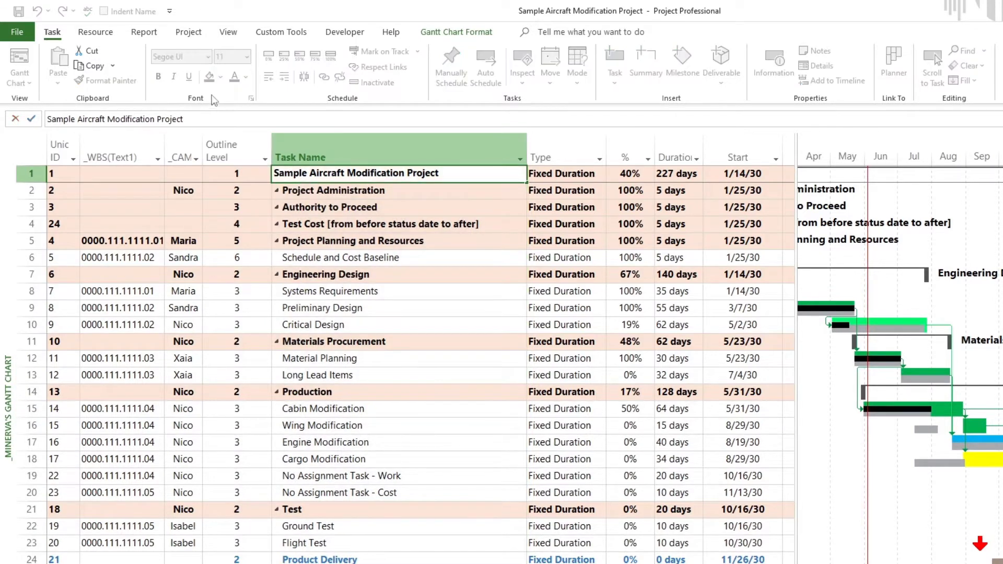
{"action": "left_click", "coordinate": [306, 237]}
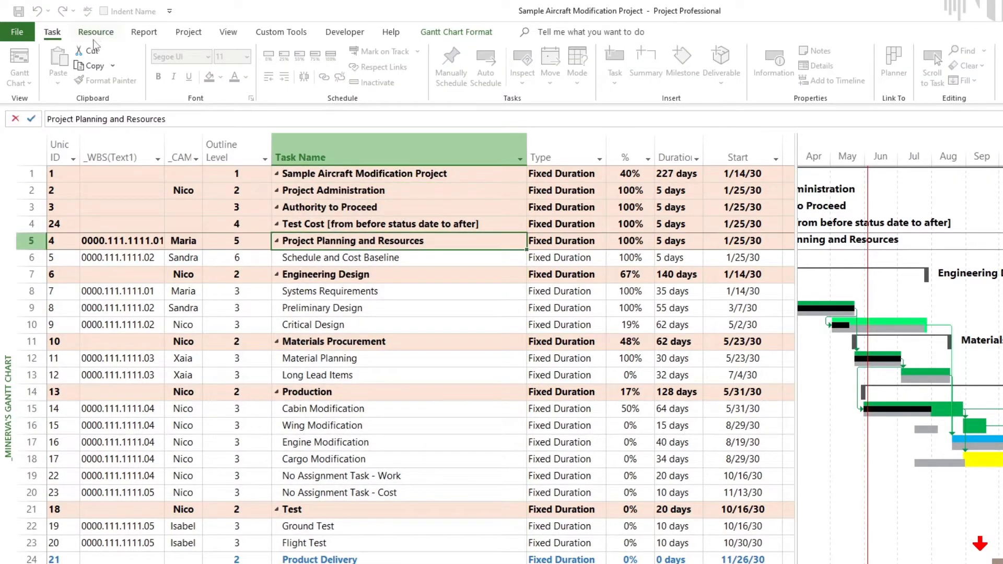
{"action": "left_click", "coordinate": [237, 203]}
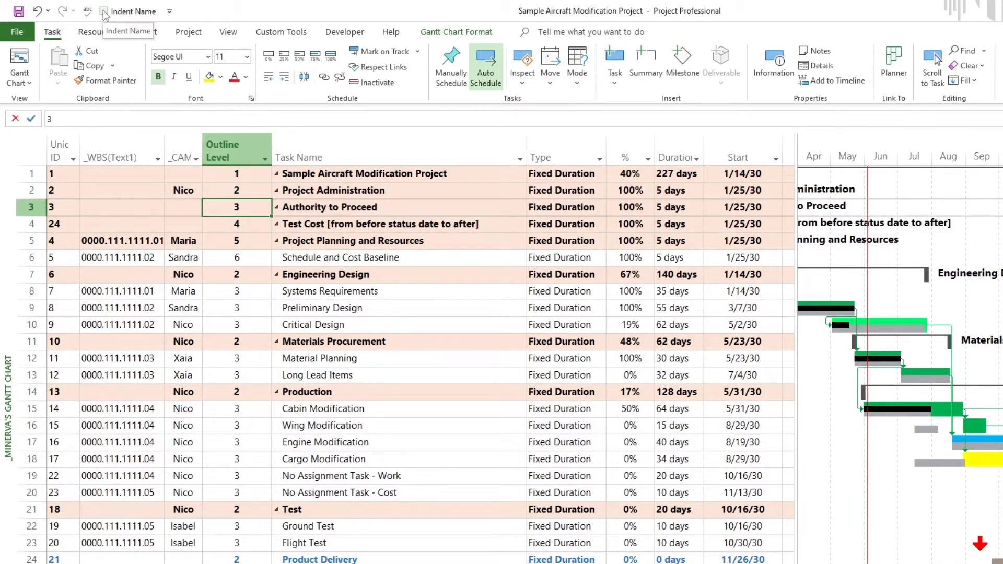
{"action": "left_click", "coordinate": [104, 12]}
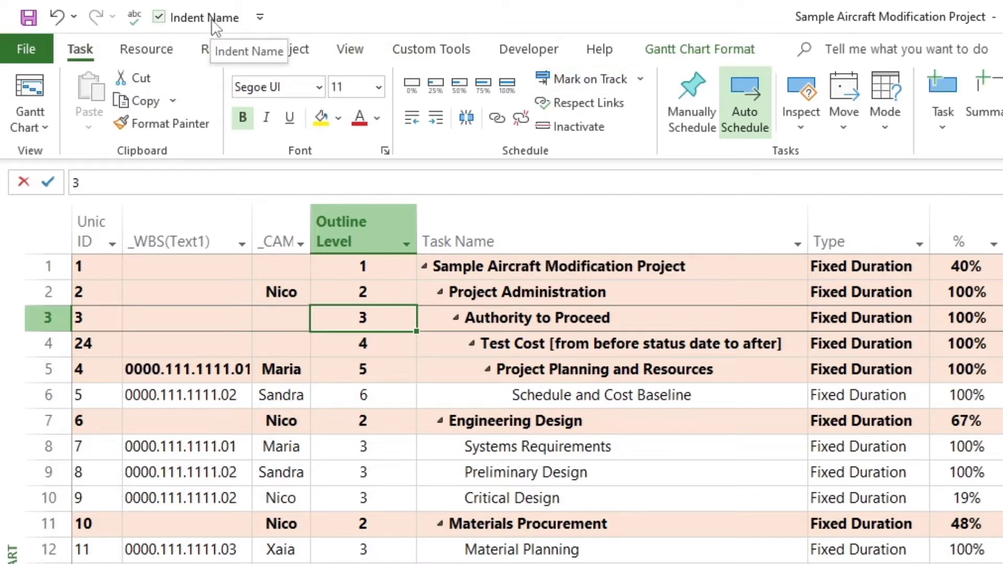
Open the Quick Access Toolbar customization and find Indent Name in the list of all commands
{"action": "left_click", "coordinate": [259, 19]}
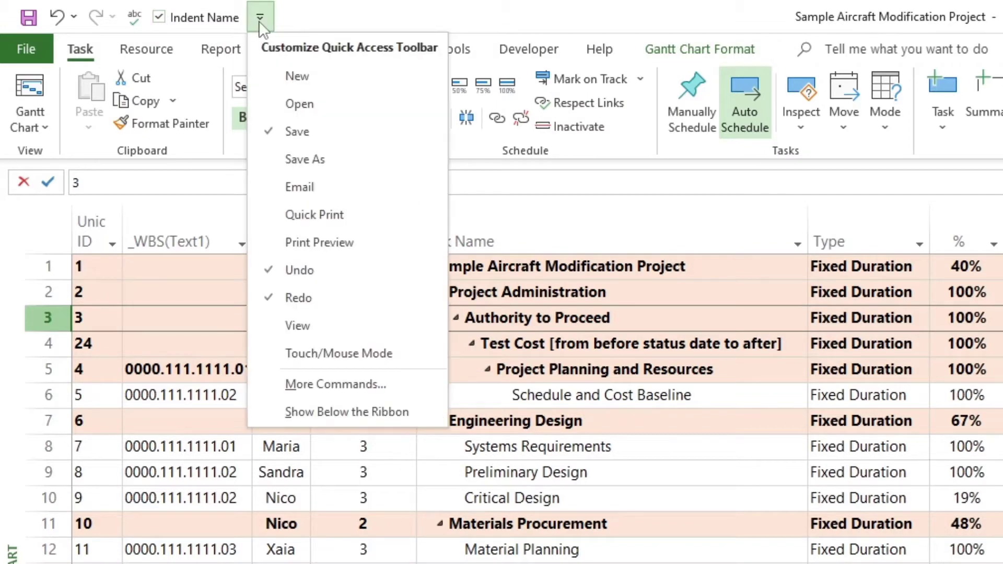
{"action": "left_click", "coordinate": [331, 385]}
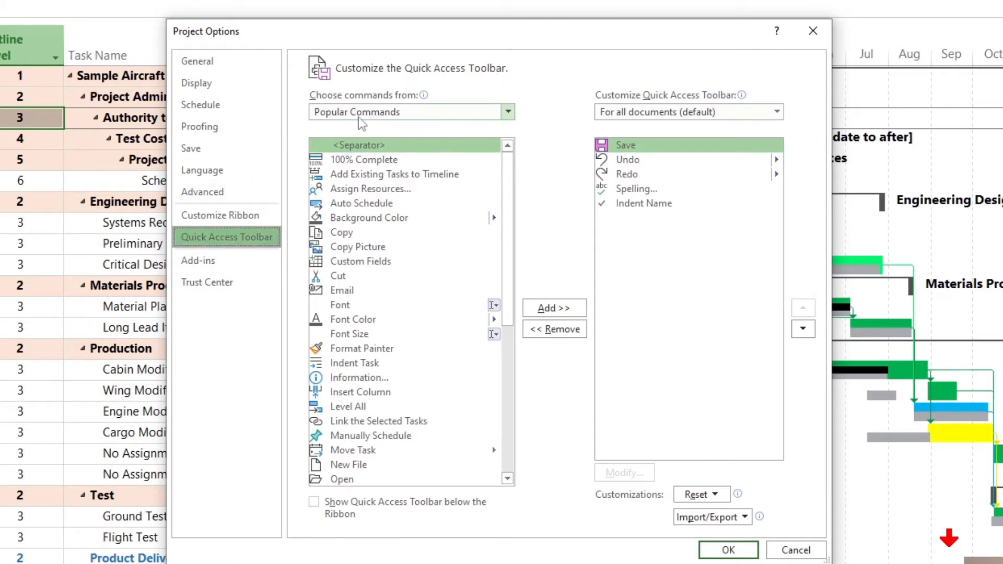
{"action": "left_click", "coordinate": [507, 112]}
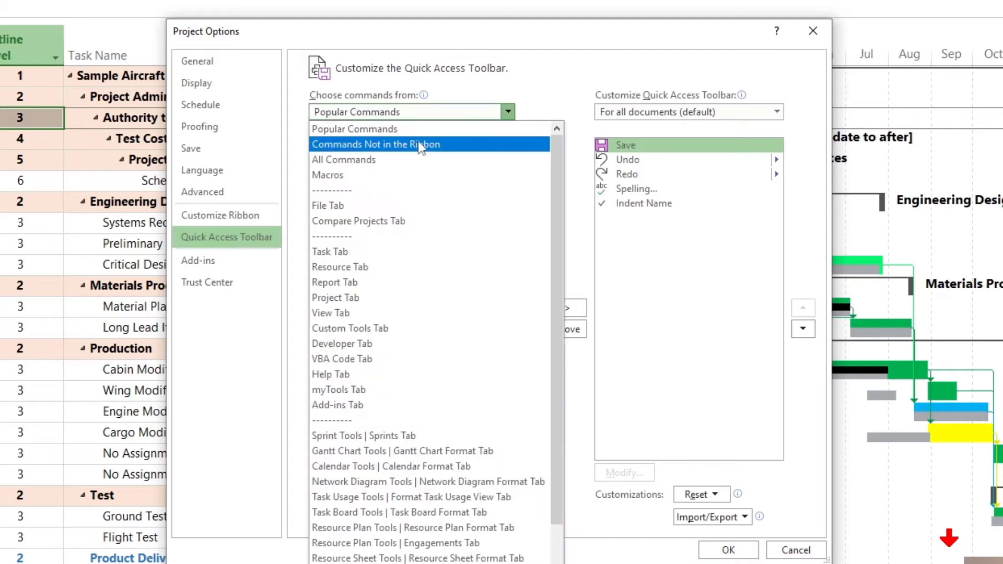
{"action": "left_click", "coordinate": [413, 160]}
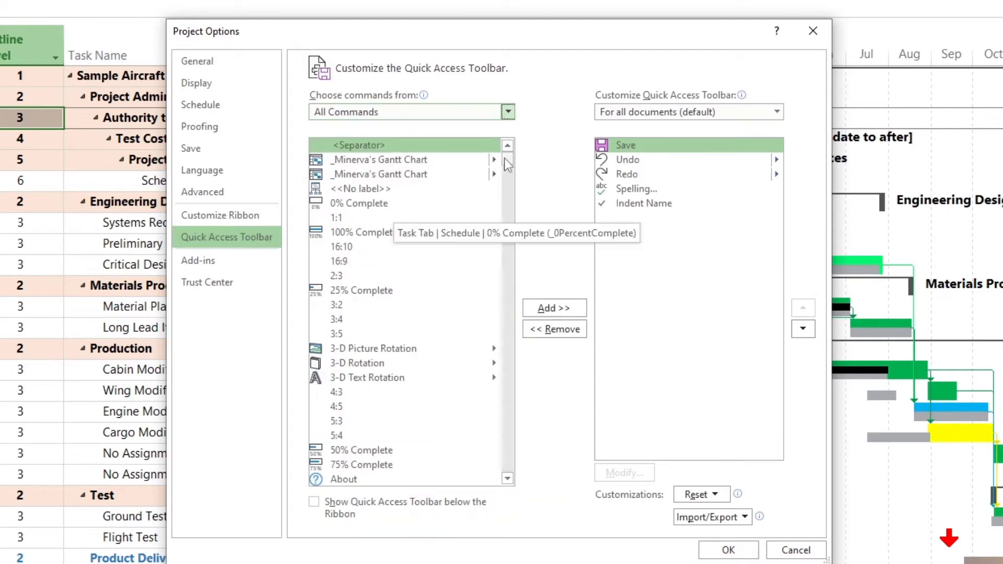
{"action": "left_click_drag", "start_coordinate": [505, 159], "coordinate": [507, 253]}
{"action": "left_click", "coordinate": [375, 254]}
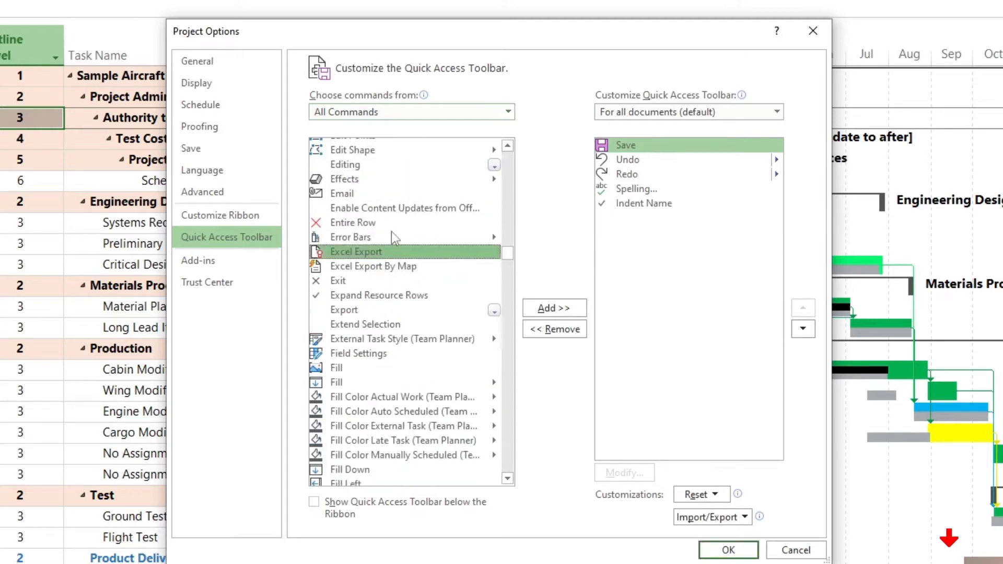
{"action": "type", "text": "in"}
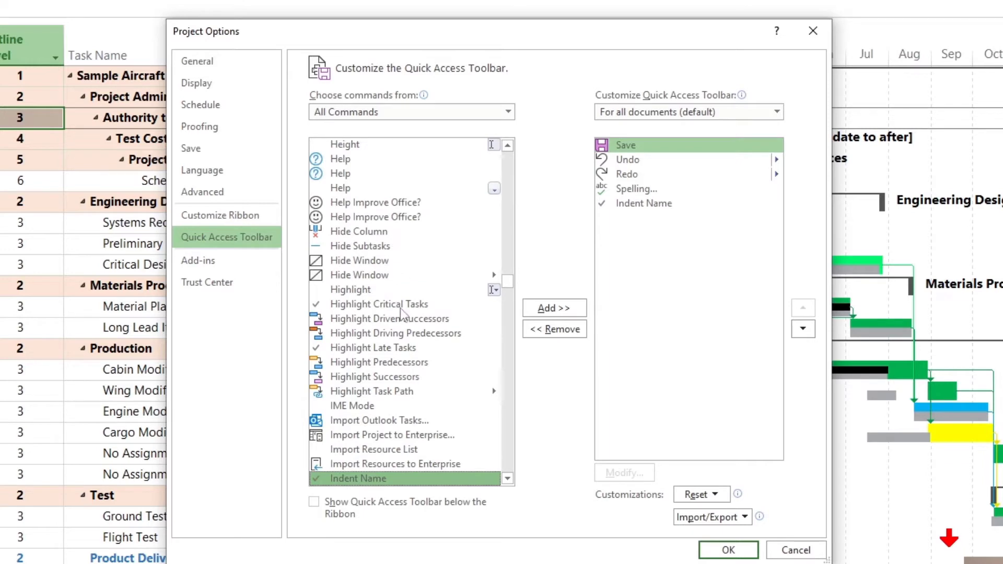
{"action": "scroll", "coordinate": [407, 339], "scroll_direction": "down", "scroll_amount": 3}
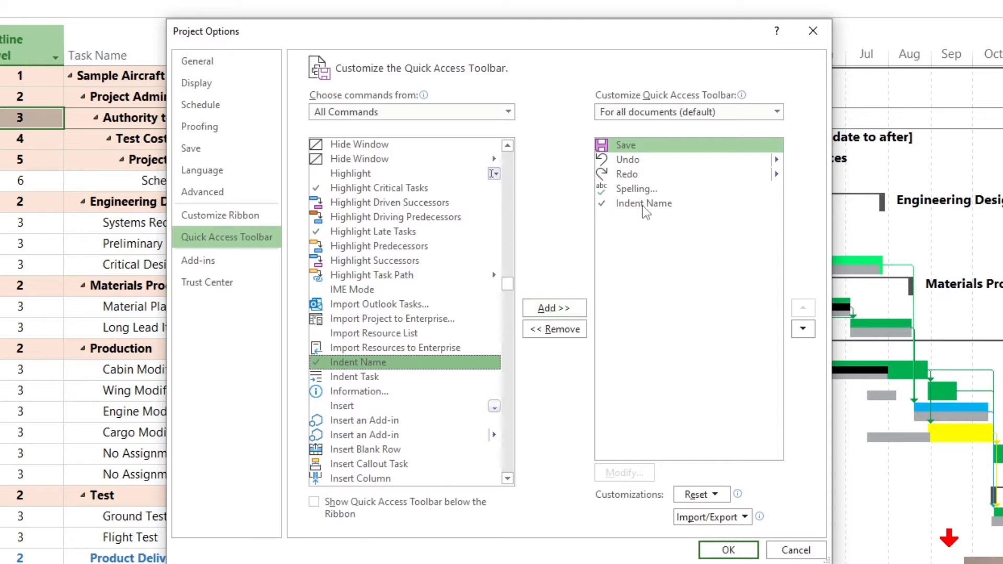
Remove Indent Name from the Quick Access Toolbar's command list and add it back from all commands
{"action": "left_click", "coordinate": [644, 204]}
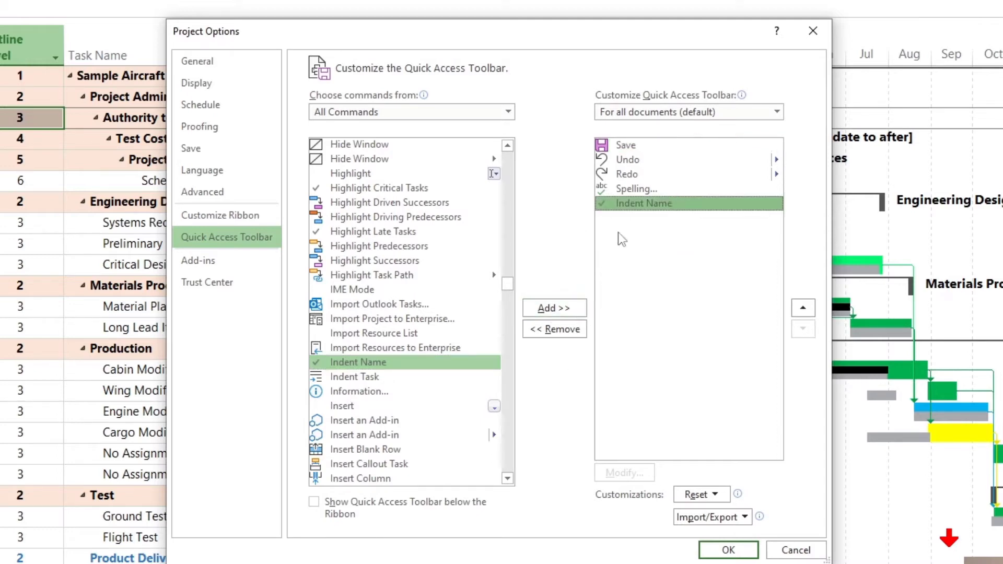
{"action": "left_click", "coordinate": [553, 329]}
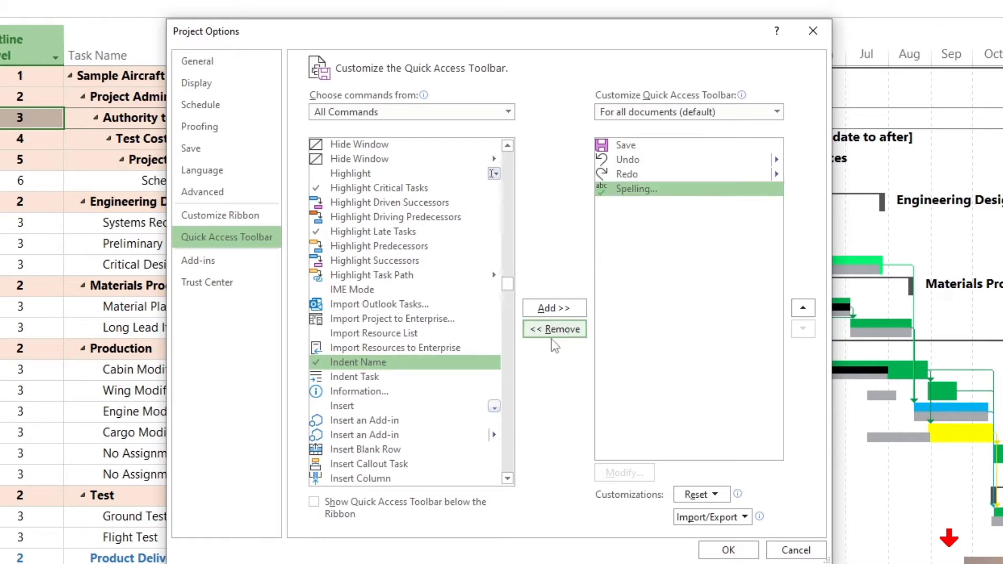
{"action": "left_click", "coordinate": [354, 368]}
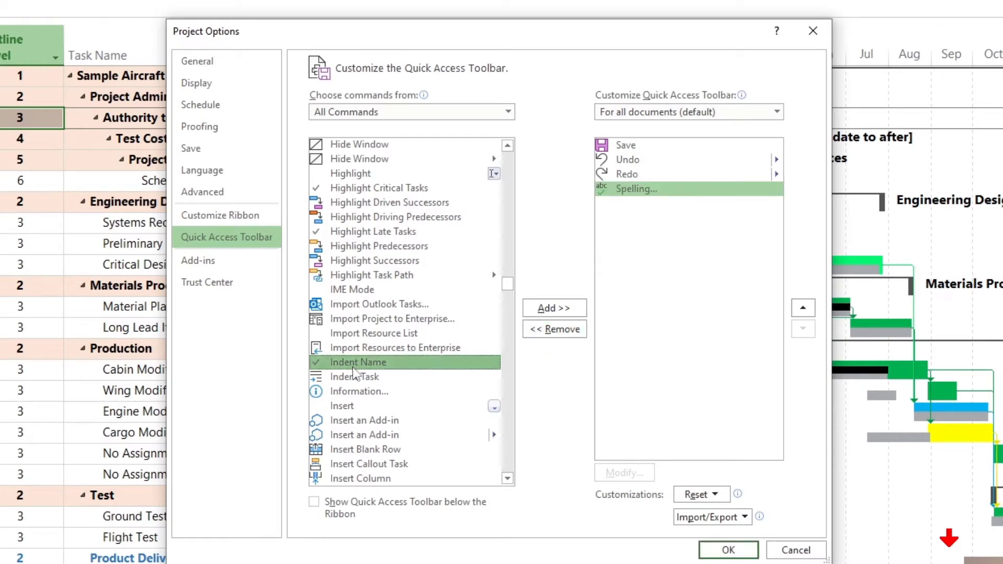
{"action": "left_click", "coordinate": [556, 314]}
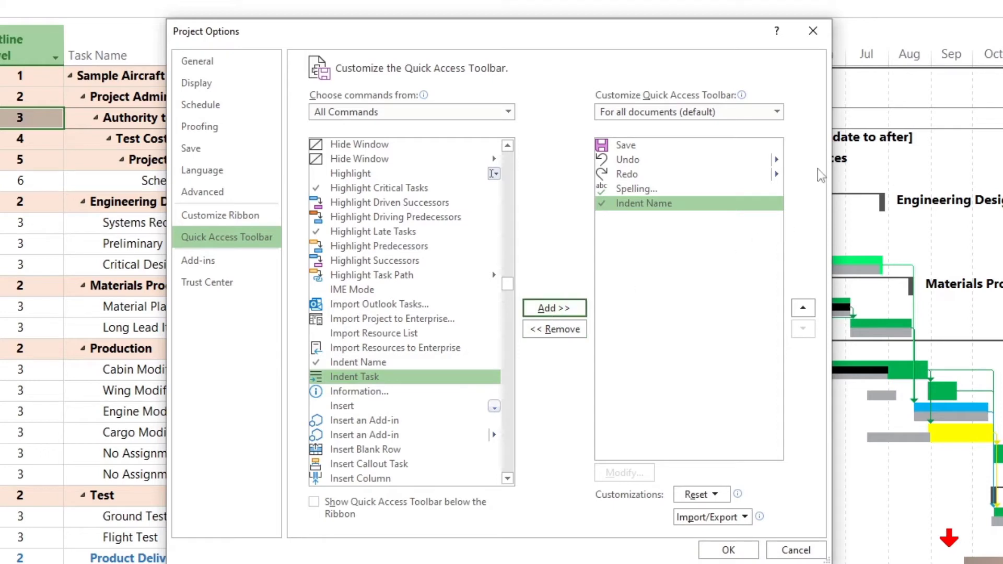
Try moving Indent Name up the Quick Access Toolbar order, return it to last place below Spelling, and accept the options
{"action": "left_click", "coordinate": [803, 309]}
{"action": "left_click", "coordinate": [803, 310]}
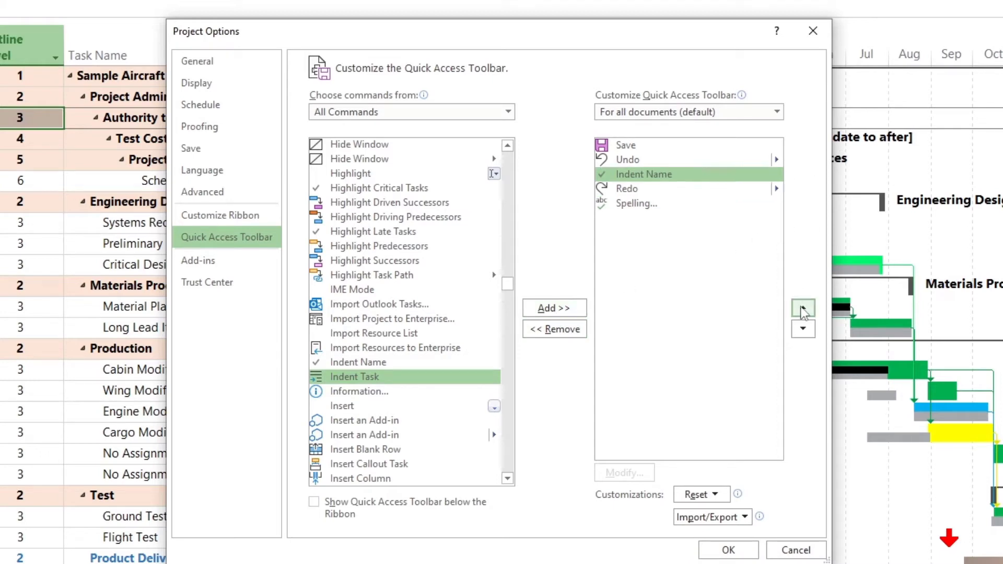
{"action": "left_click", "coordinate": [803, 309]}
{"action": "left_click", "coordinate": [804, 309]}
{"action": "left_click", "coordinate": [803, 329]}
{"action": "left_click", "coordinate": [803, 329]}
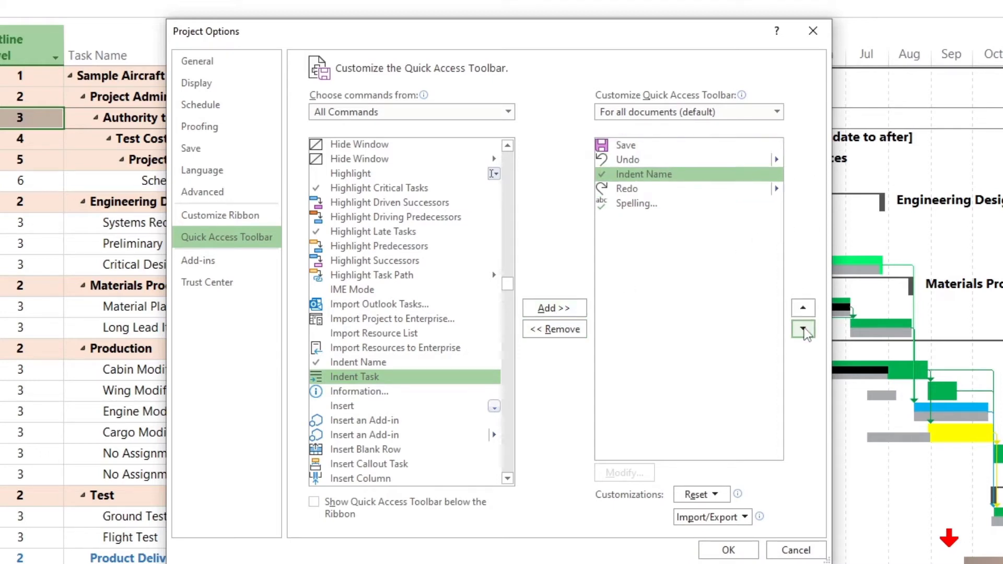
{"action": "left_click", "coordinate": [803, 329]}
{"action": "left_click", "coordinate": [803, 329]}
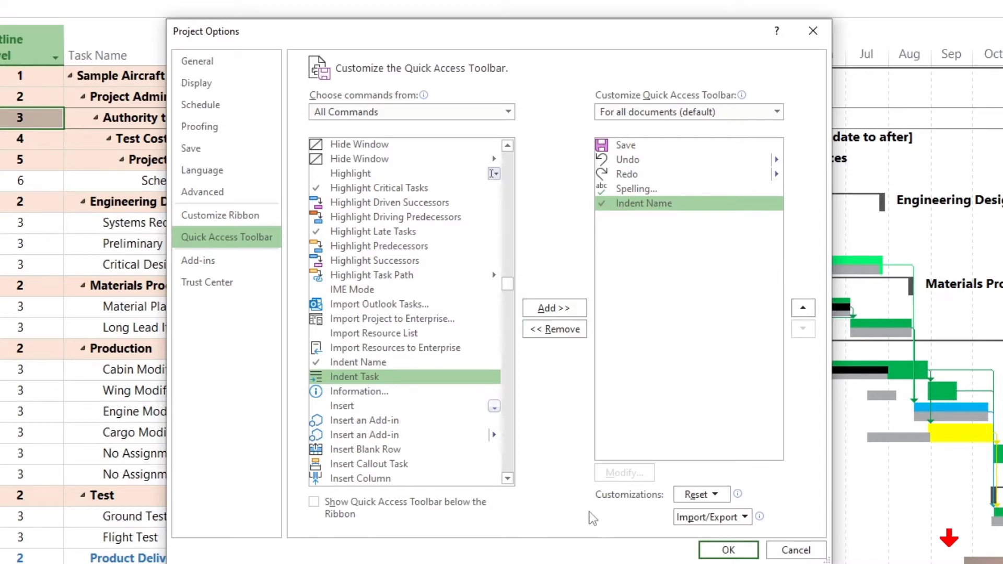
{"action": "left_click", "coordinate": [729, 550]}
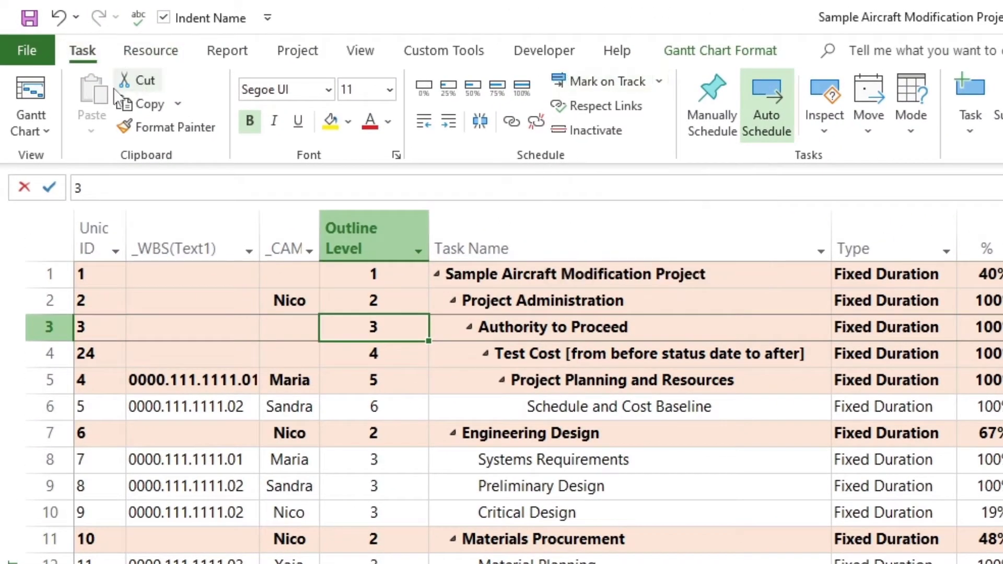
Open the ribbon customization and select Indent Name from the list of all commands
{"action": "right_click", "coordinate": [88, 57]}
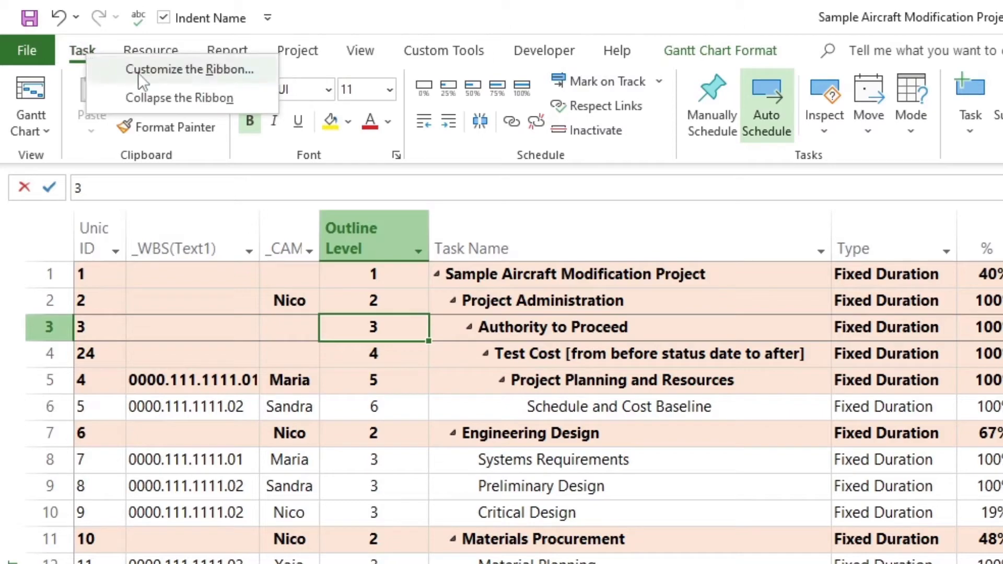
{"action": "left_click", "coordinate": [152, 72]}
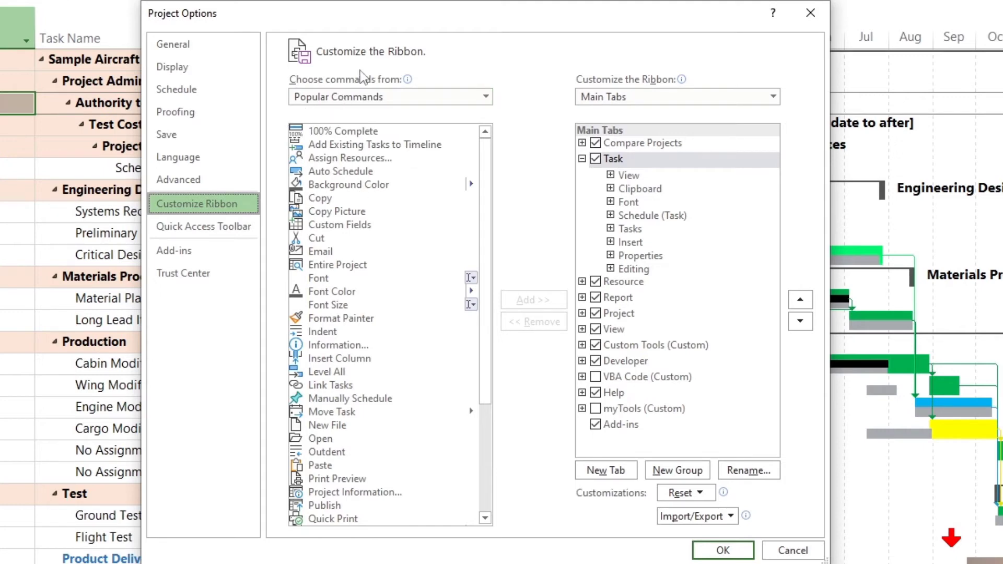
{"action": "left_click", "coordinate": [487, 103]}
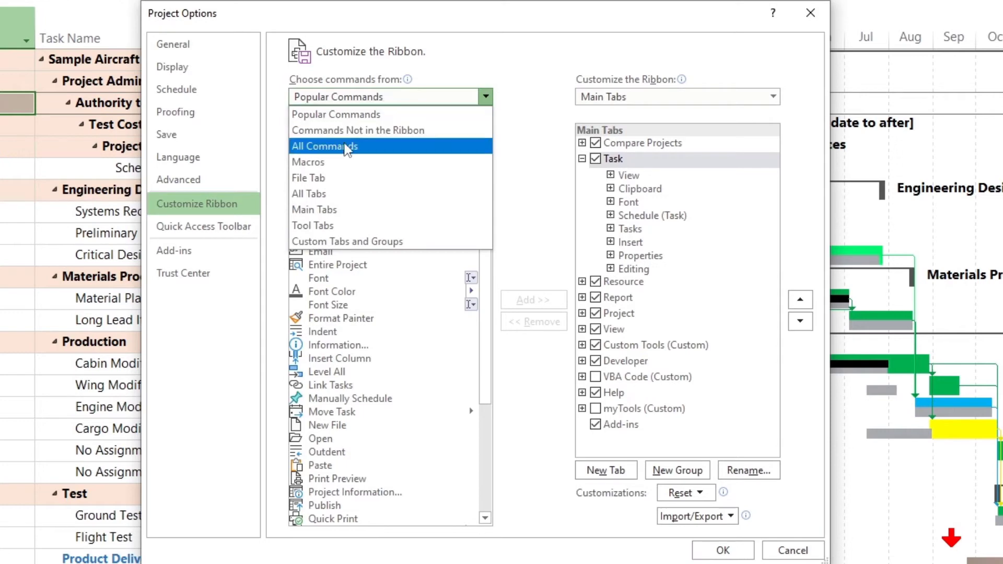
{"action": "left_click", "coordinate": [348, 147]}
{"action": "left_click", "coordinate": [402, 224]}
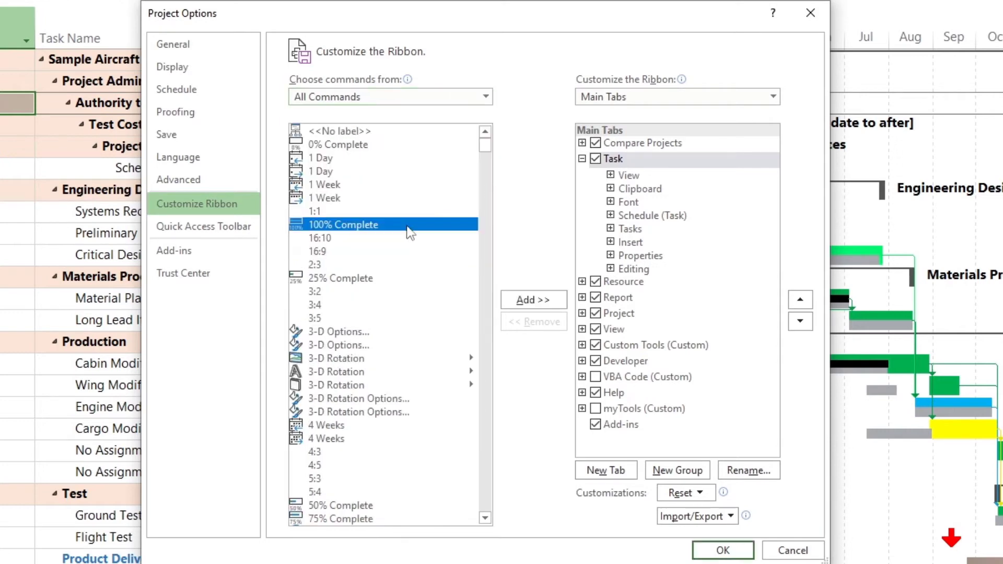
{"action": "key", "text": "d"}
{"action": "key", "text": "e"}
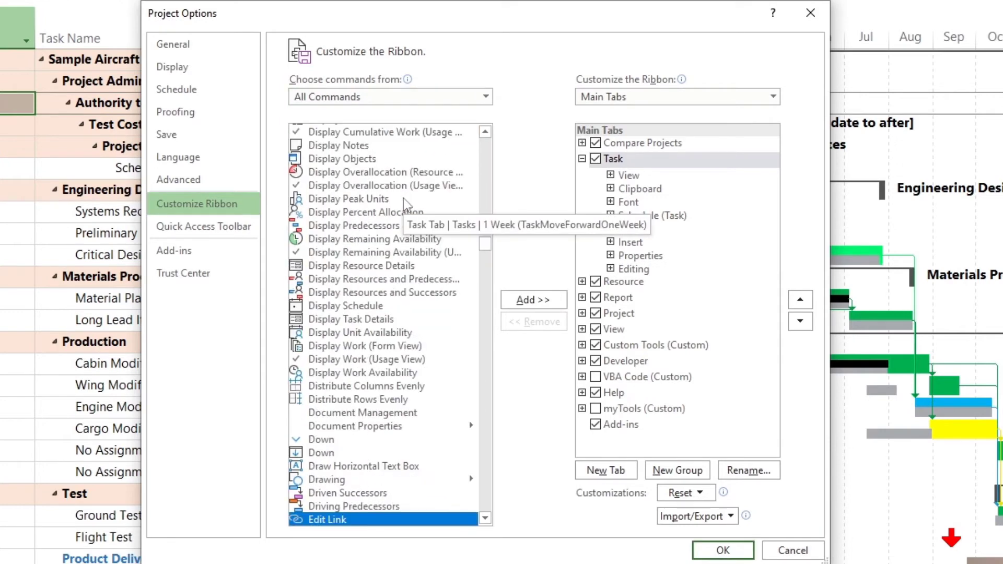
{"action": "key", "text": "i"}
{"action": "left_click", "coordinate": [339, 253]}
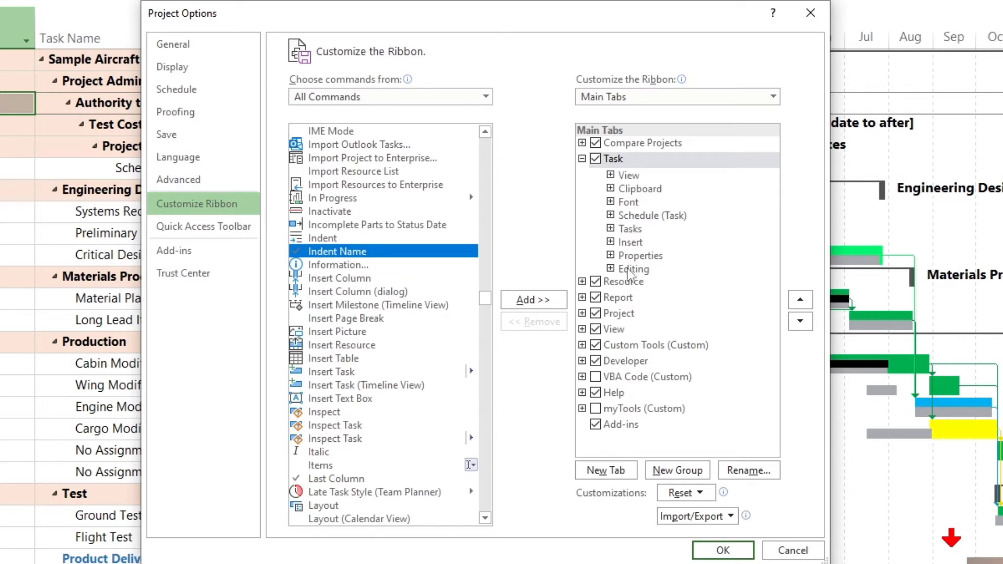
Add a new group to the ribbon's Task tab and rename it Custom Task Tools
{"action": "right_click", "coordinate": [622, 162]}
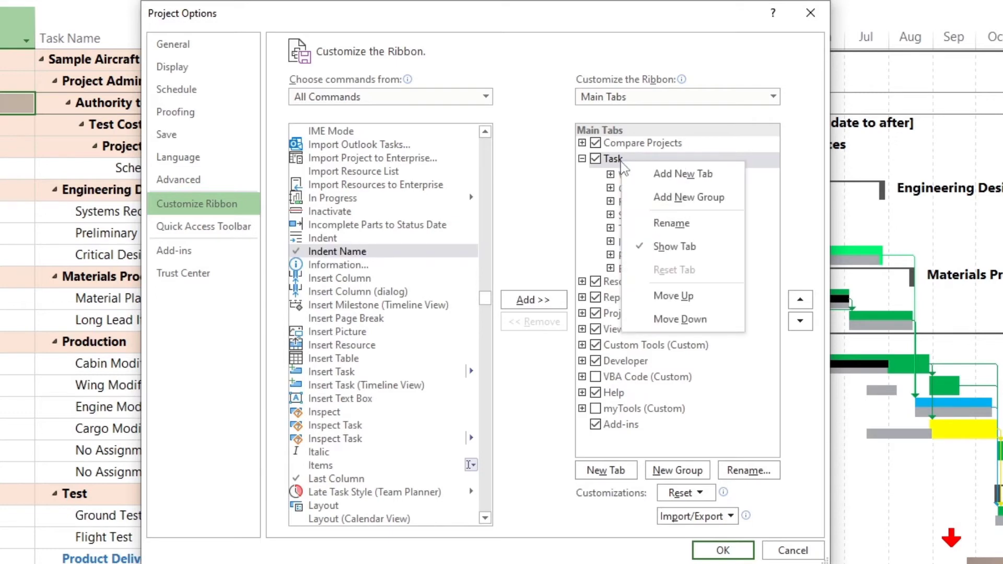
{"action": "left_click", "coordinate": [660, 204]}
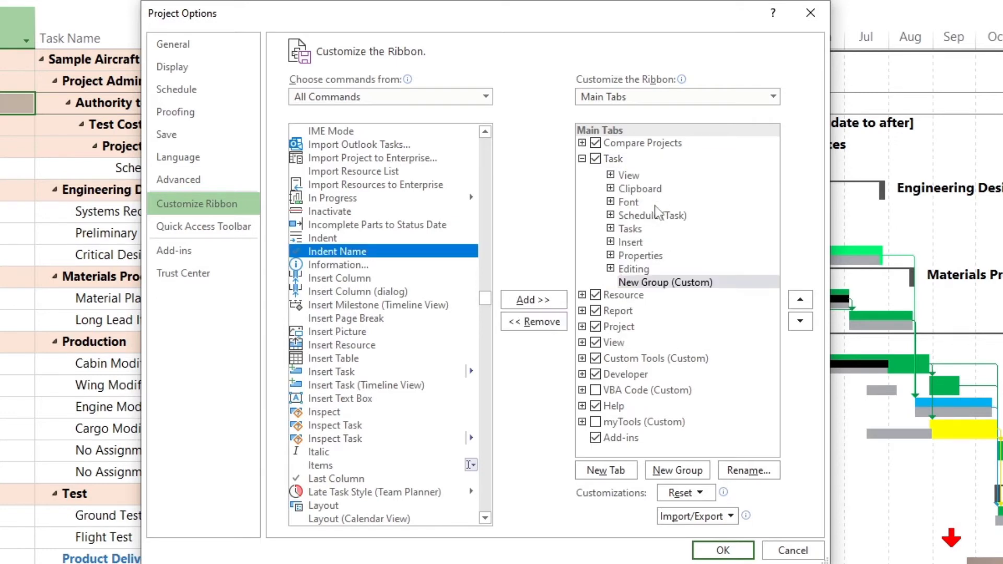
{"action": "right_click", "coordinate": [660, 286]}
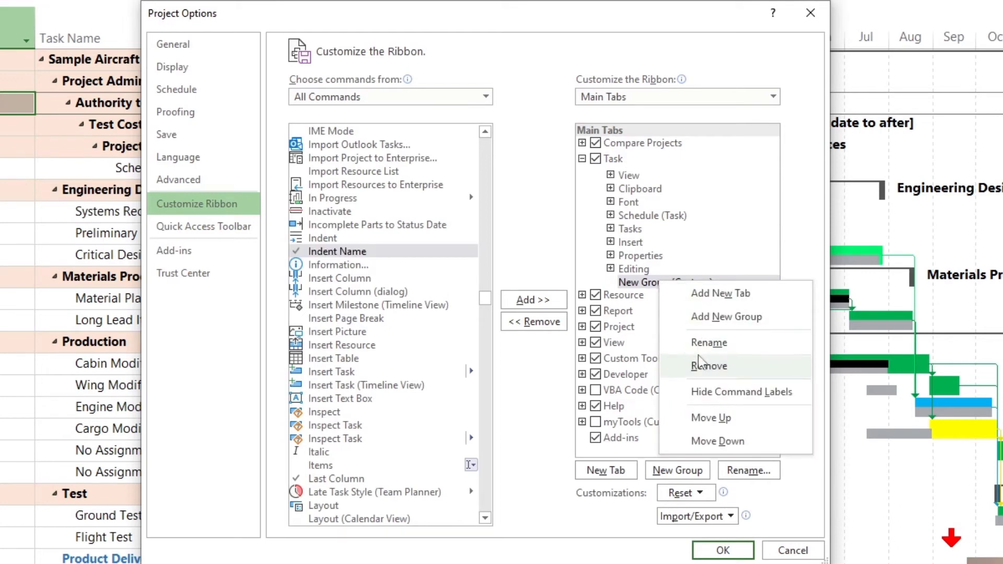
{"action": "left_click", "coordinate": [705, 343]}
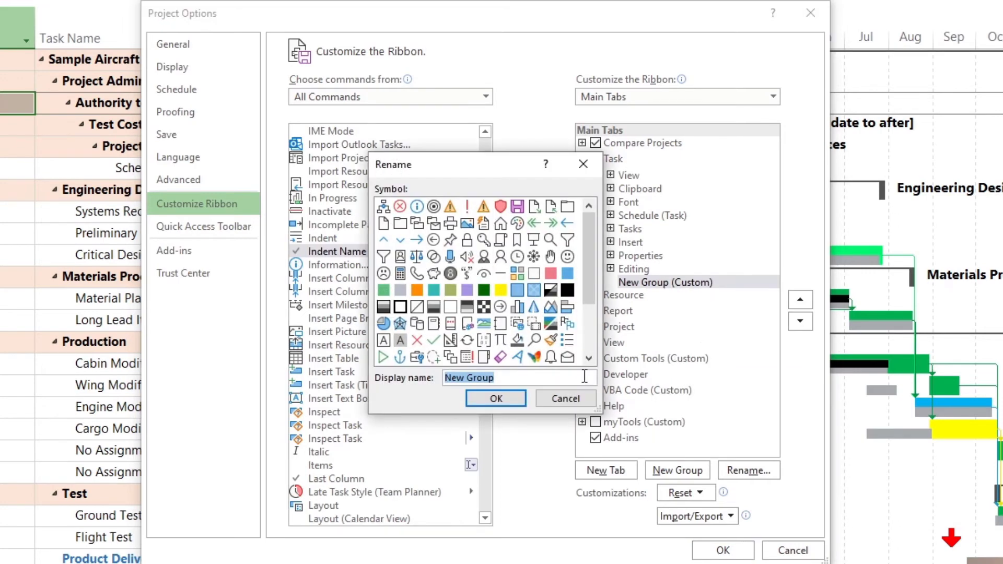
{"action": "key", "text": "BackSpace"}
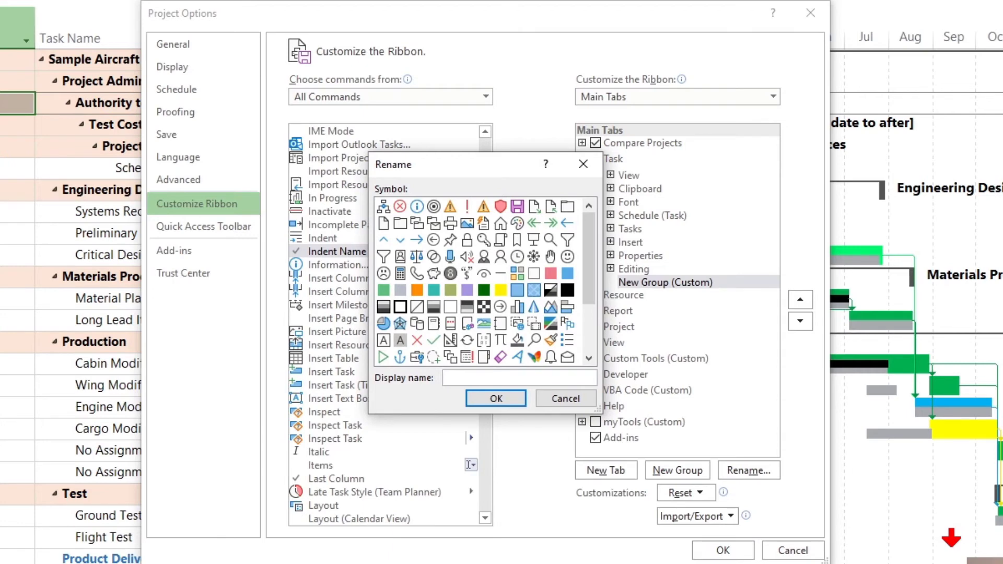
{"action": "type", "text": "Custom Task Tools"}
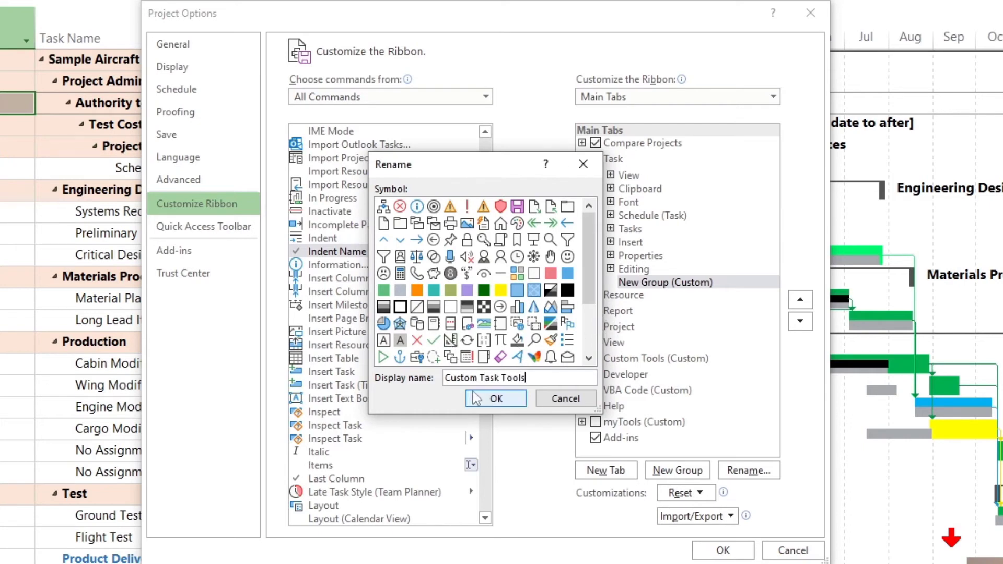
{"action": "left_click", "coordinate": [494, 400]}
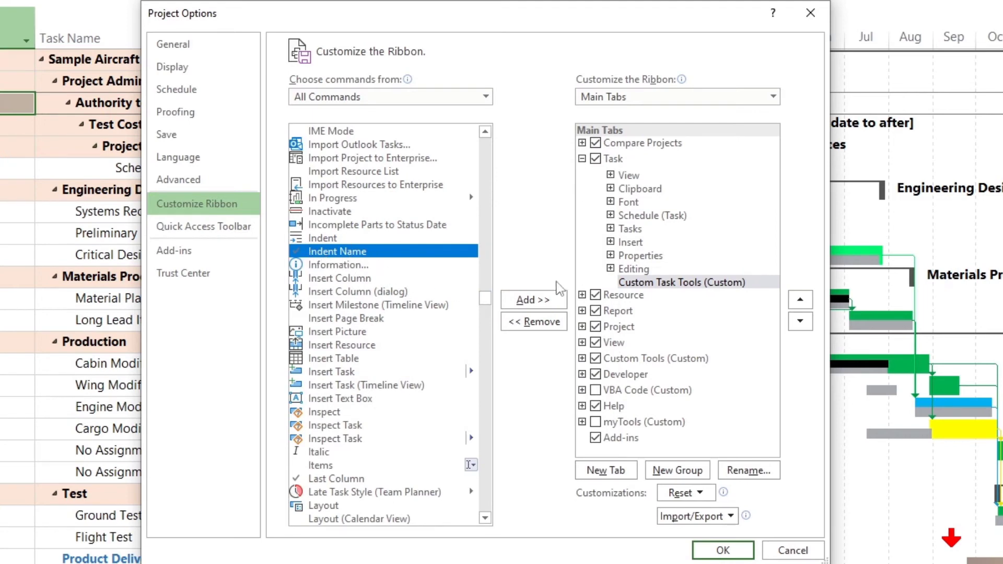
Add the Indent Name command to the Custom Task Tools group and apply the ribbon changes
{"action": "left_click", "coordinate": [685, 285]}
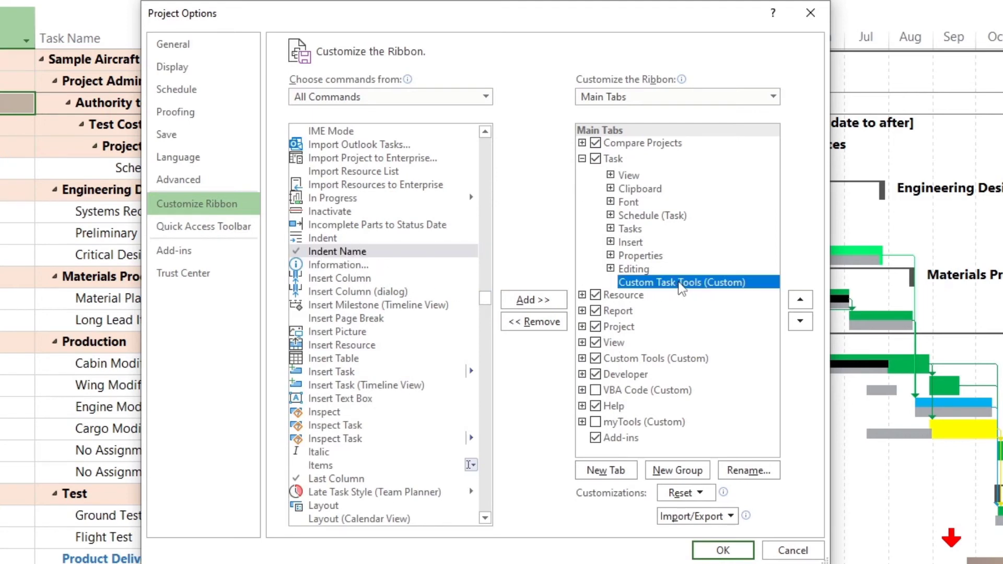
{"action": "left_click", "coordinate": [541, 302]}
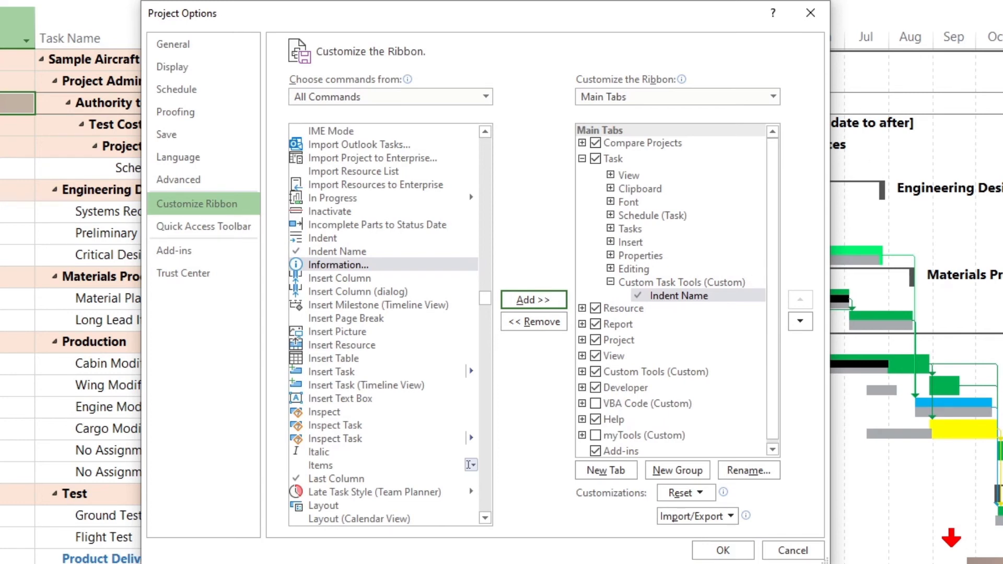
{"action": "left_click", "coordinate": [724, 551]}
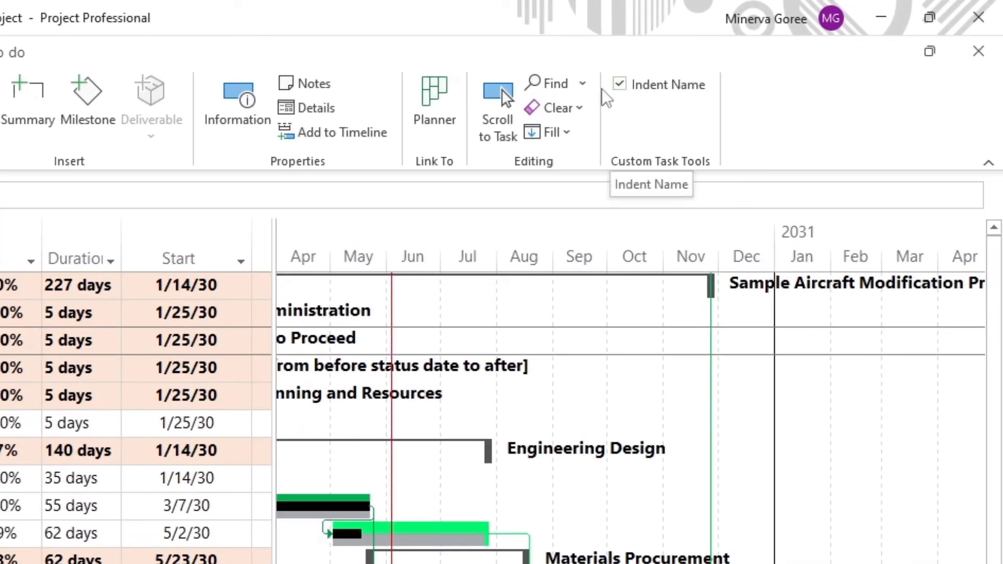
Turn Indent Name off from the Custom Task Tools group, review the task names, turn it back on, and review the indented names
{"action": "left_click", "coordinate": [619, 84]}
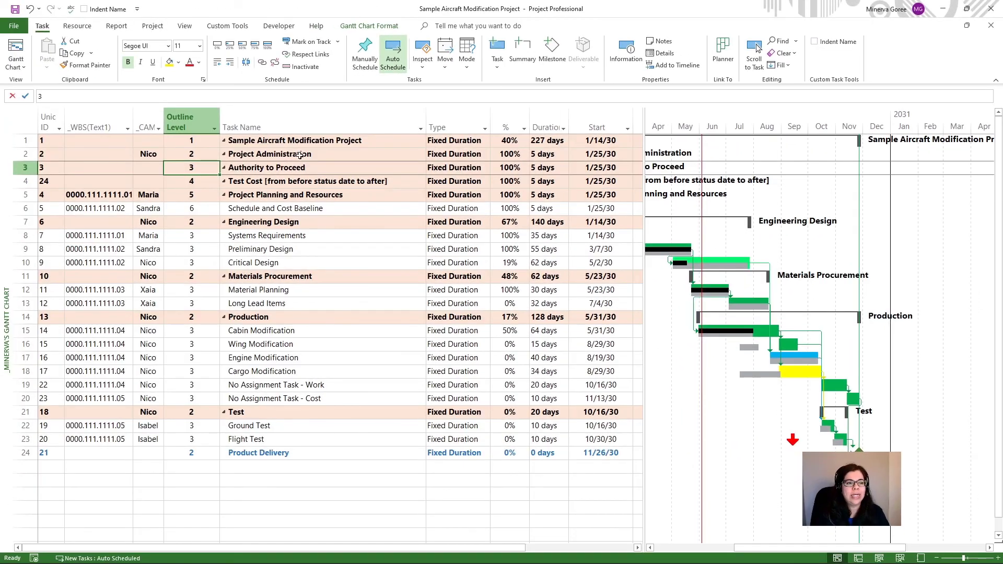
{"action": "left_click_drag", "start_coordinate": [300, 168], "coordinate": [349, 437]}
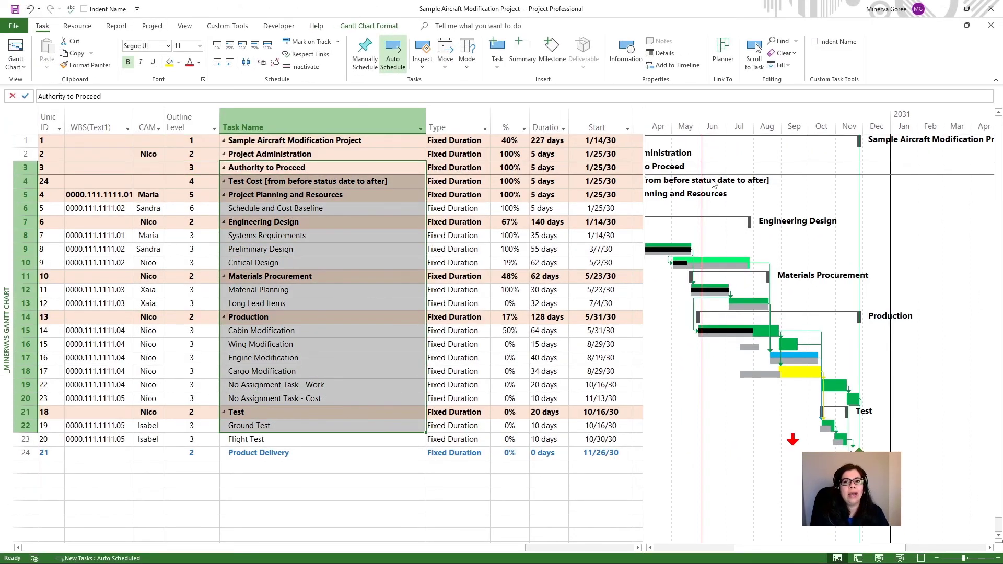
{"action": "left_click", "coordinate": [814, 42]}
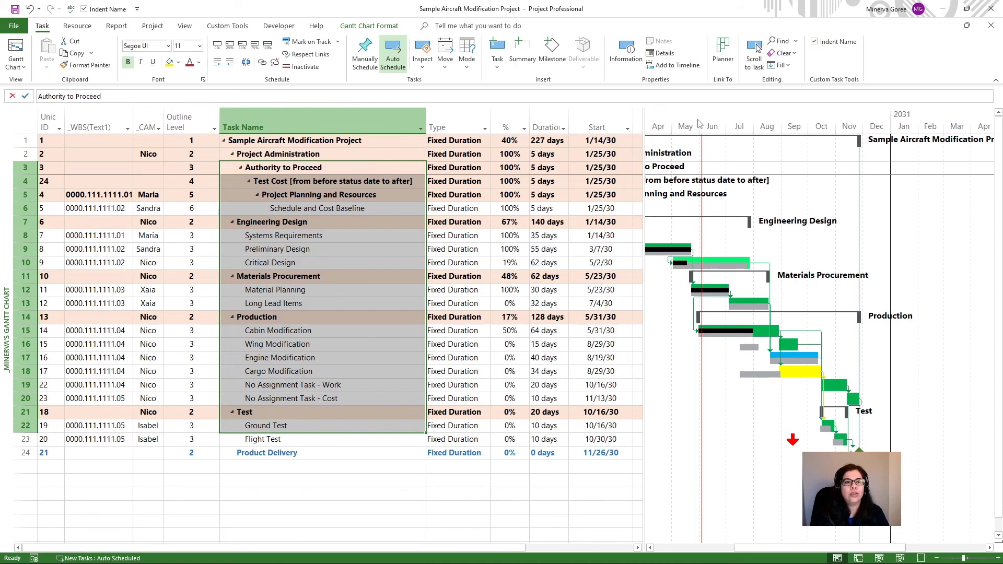
{"action": "left_click_drag", "start_coordinate": [279, 192], "coordinate": [302, 455]}
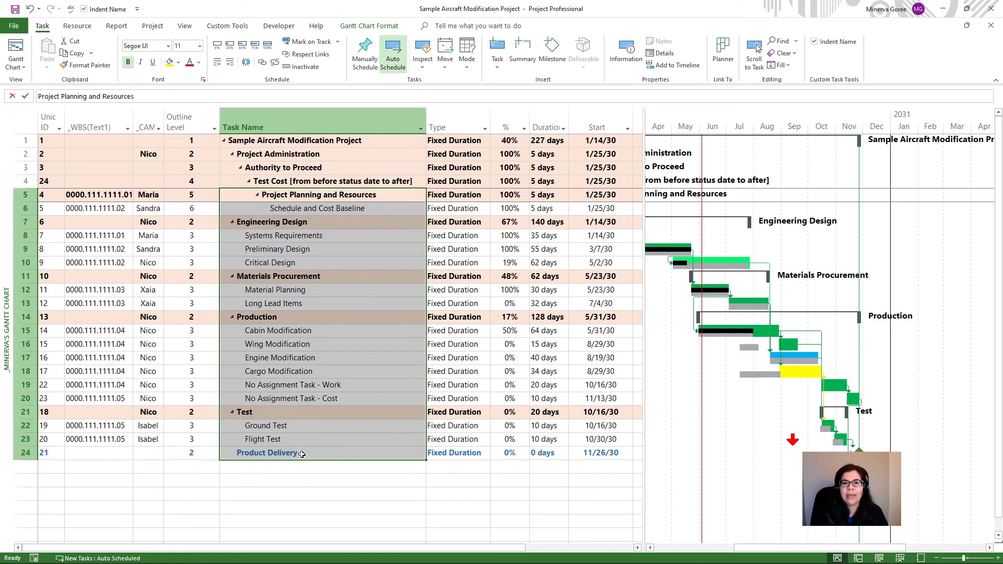